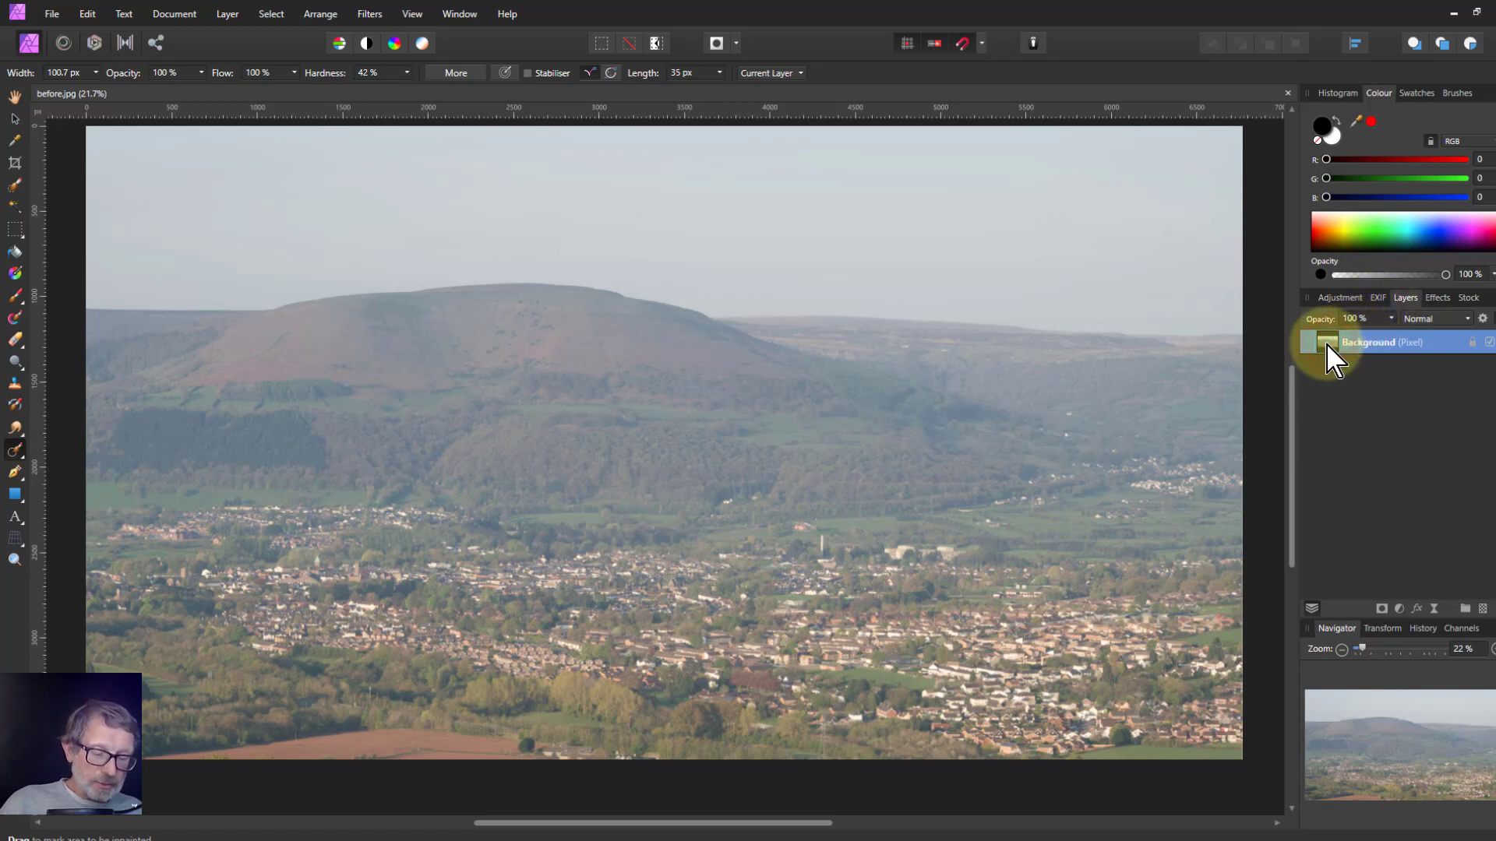
Duplicate the Background layer, hide the top copy, and select the lower original layer
{"action": "key", "text": "ctrl+j"}
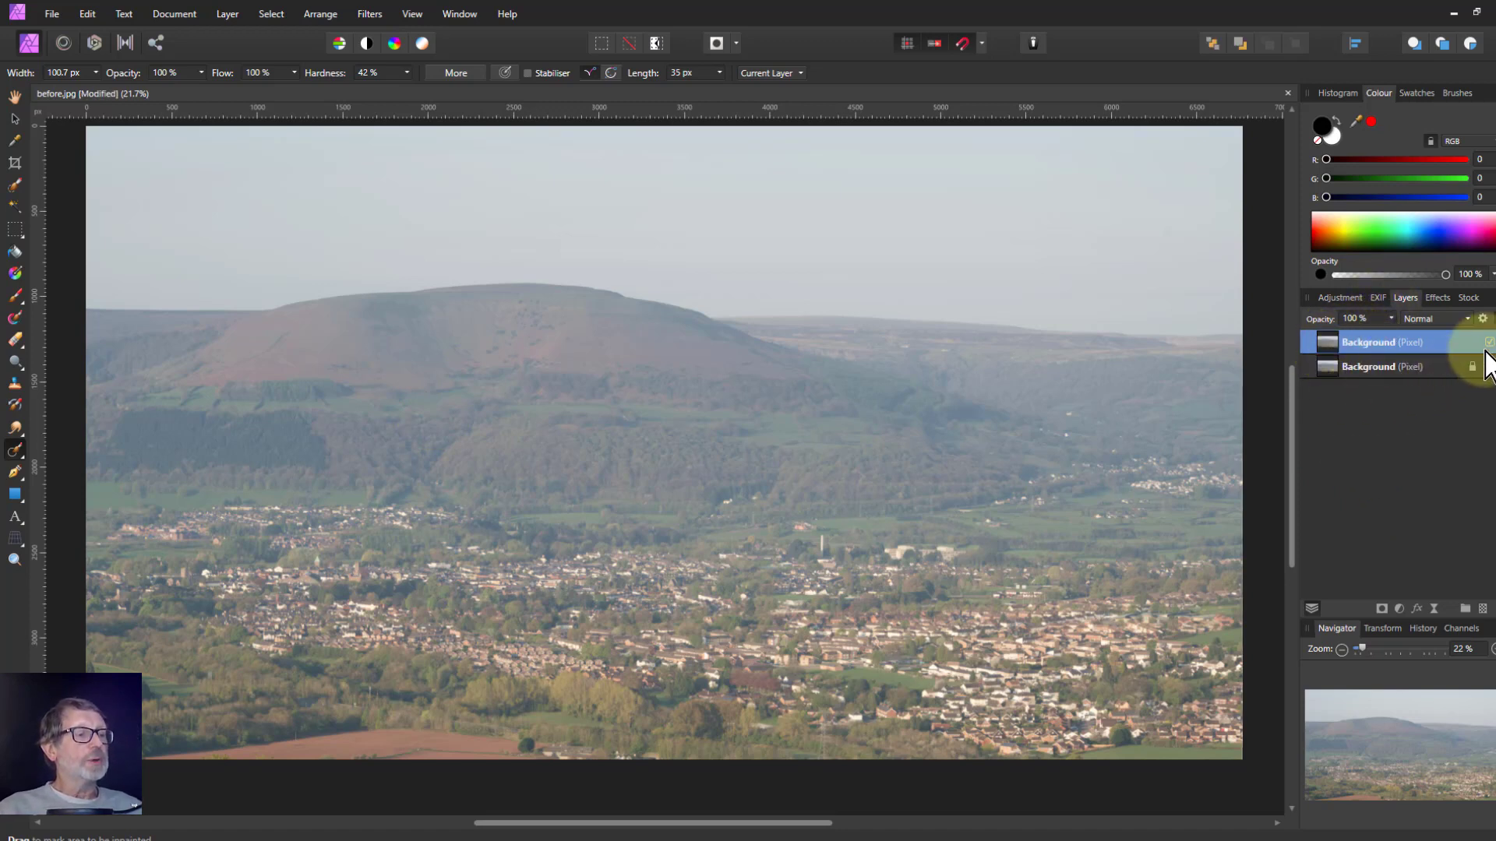
{"action": "left_click", "coordinate": [1488, 342]}
{"action": "left_click", "coordinate": [1346, 367]}
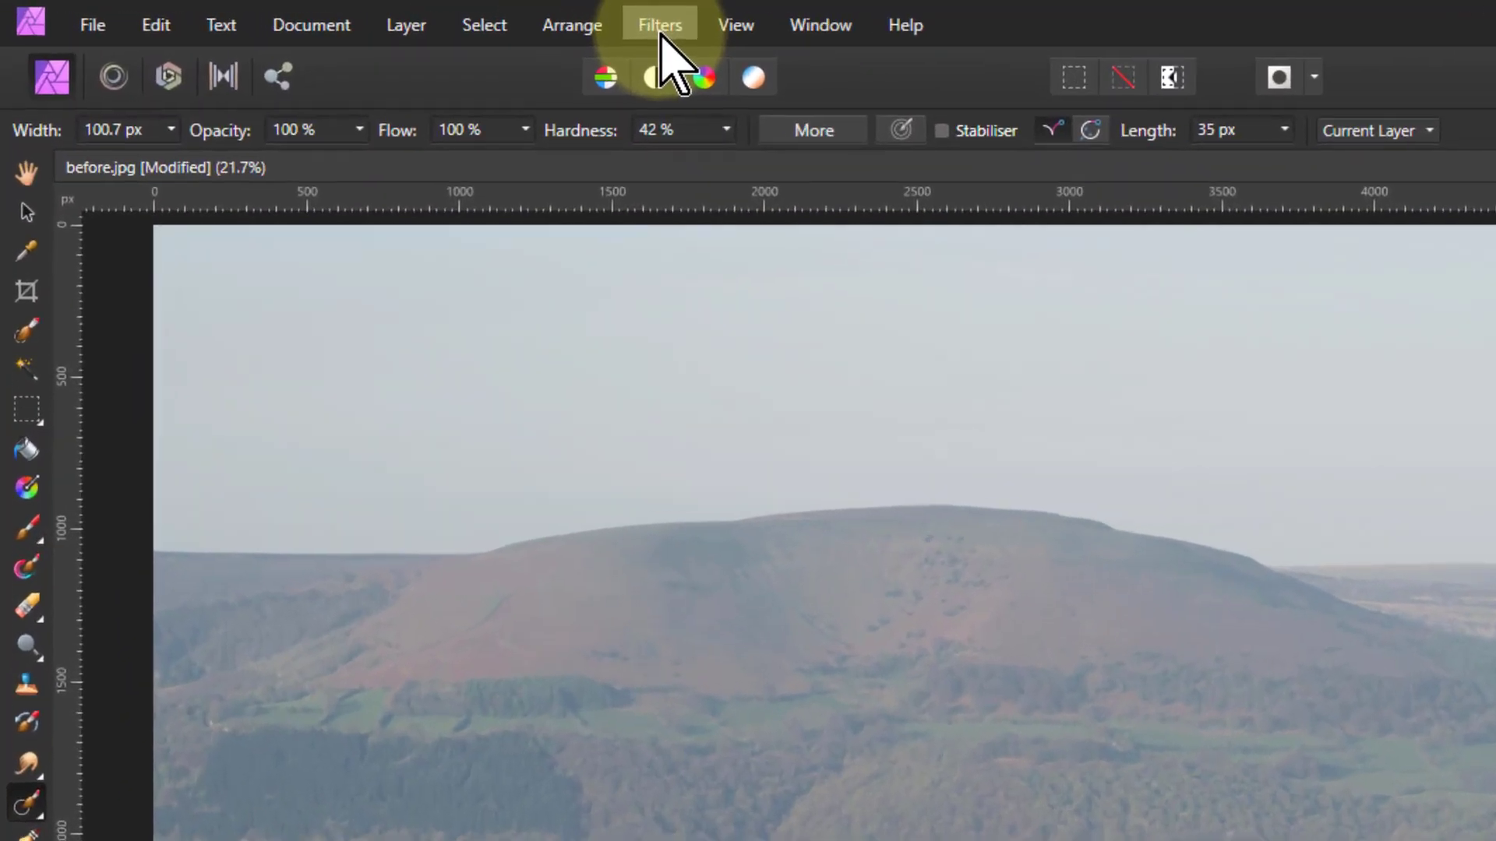
Apply Haze Removal to the lower Background layer, keeping Exposure Correction at its default
{"action": "left_click", "coordinate": [660, 35]}
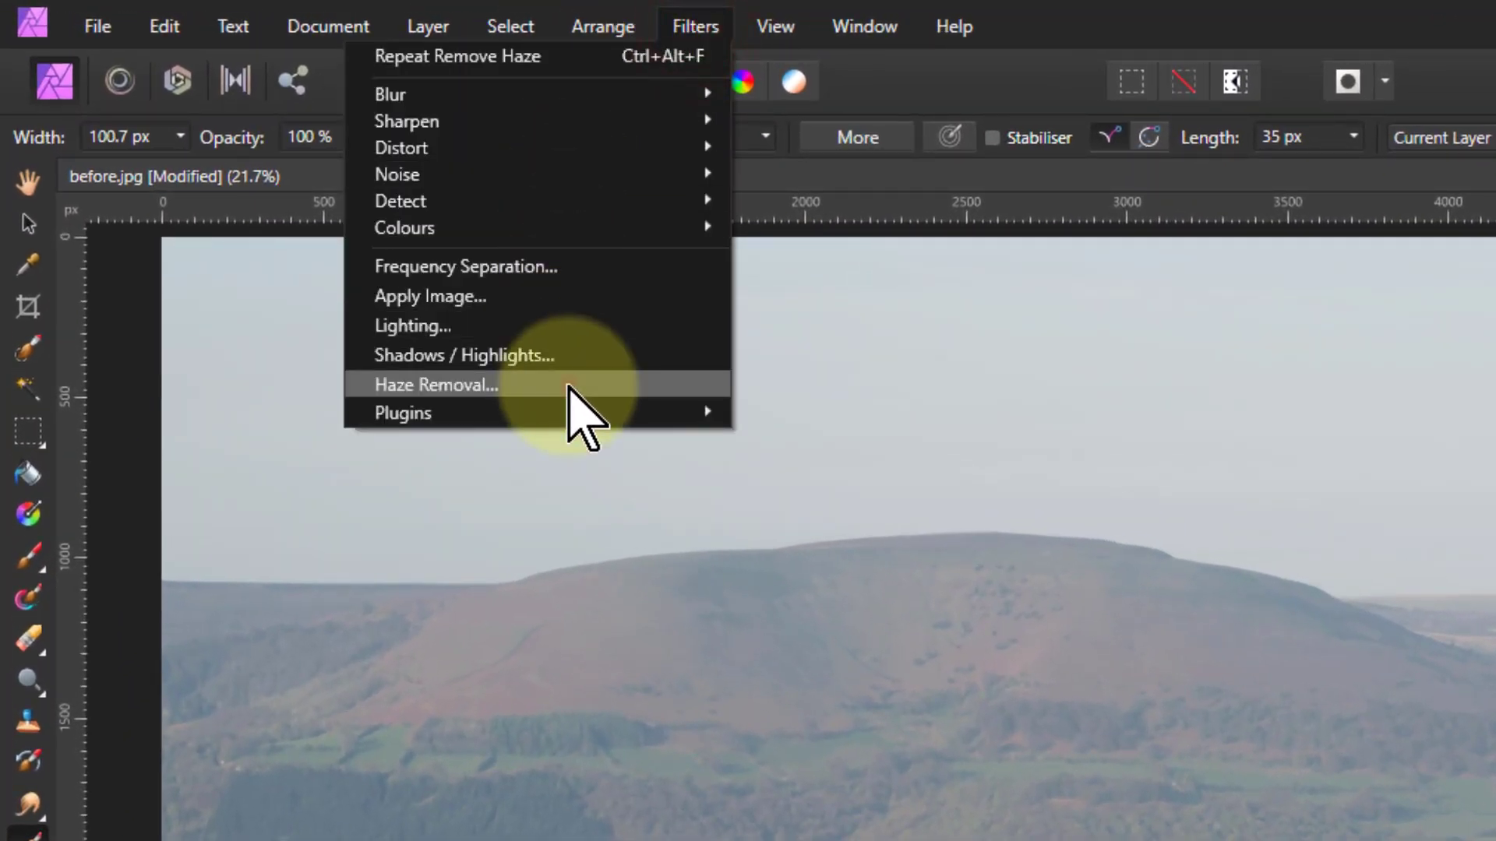
{"action": "left_click", "coordinate": [569, 386]}
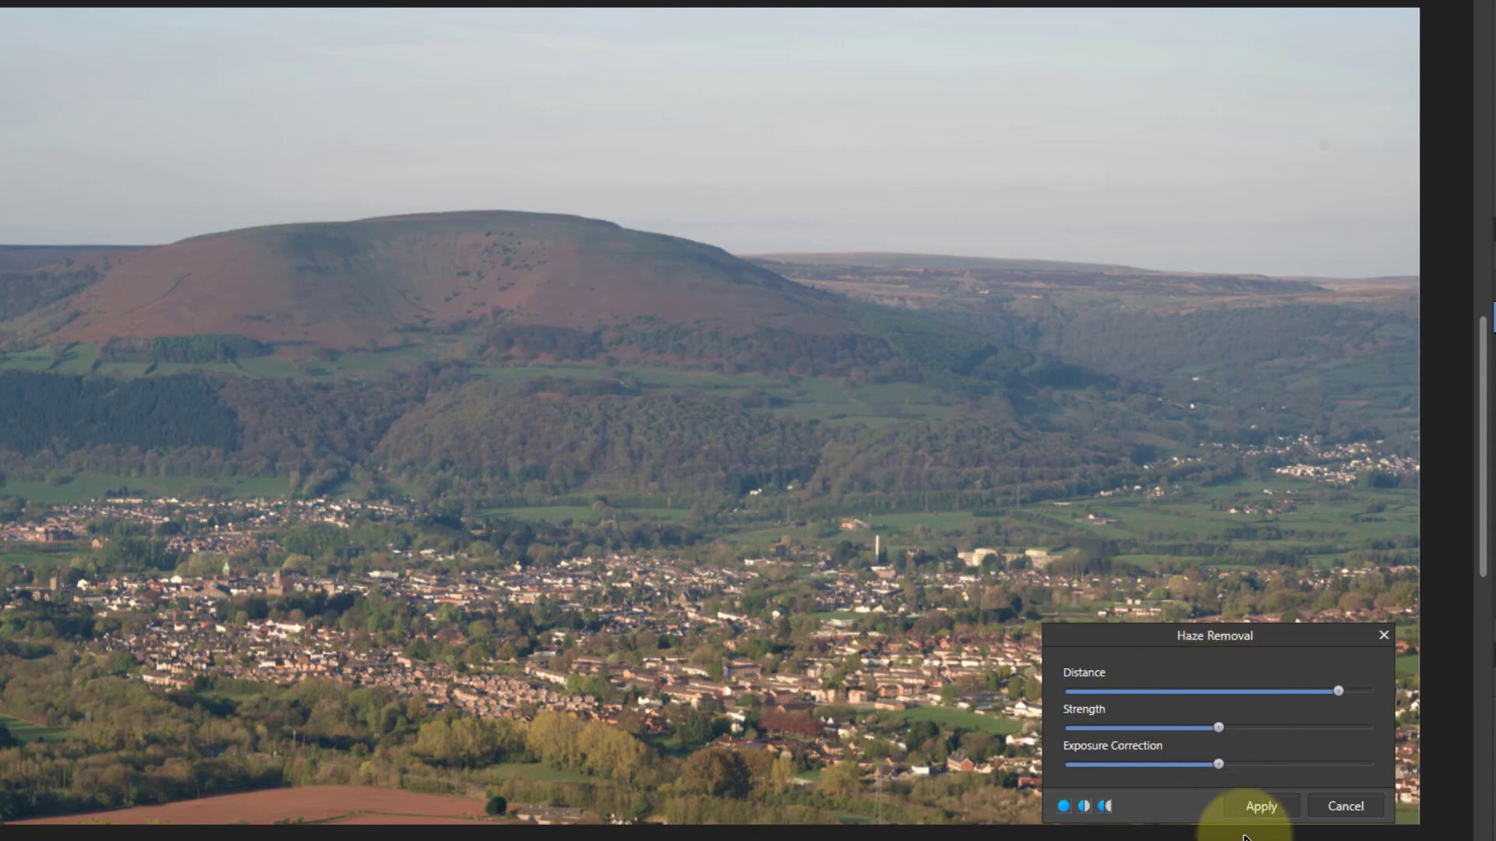
{"action": "left_click_drag", "start_coordinate": [1220, 764], "coordinate": [1274, 771]}
{"action": "double_click", "coordinate": [1273, 771]}
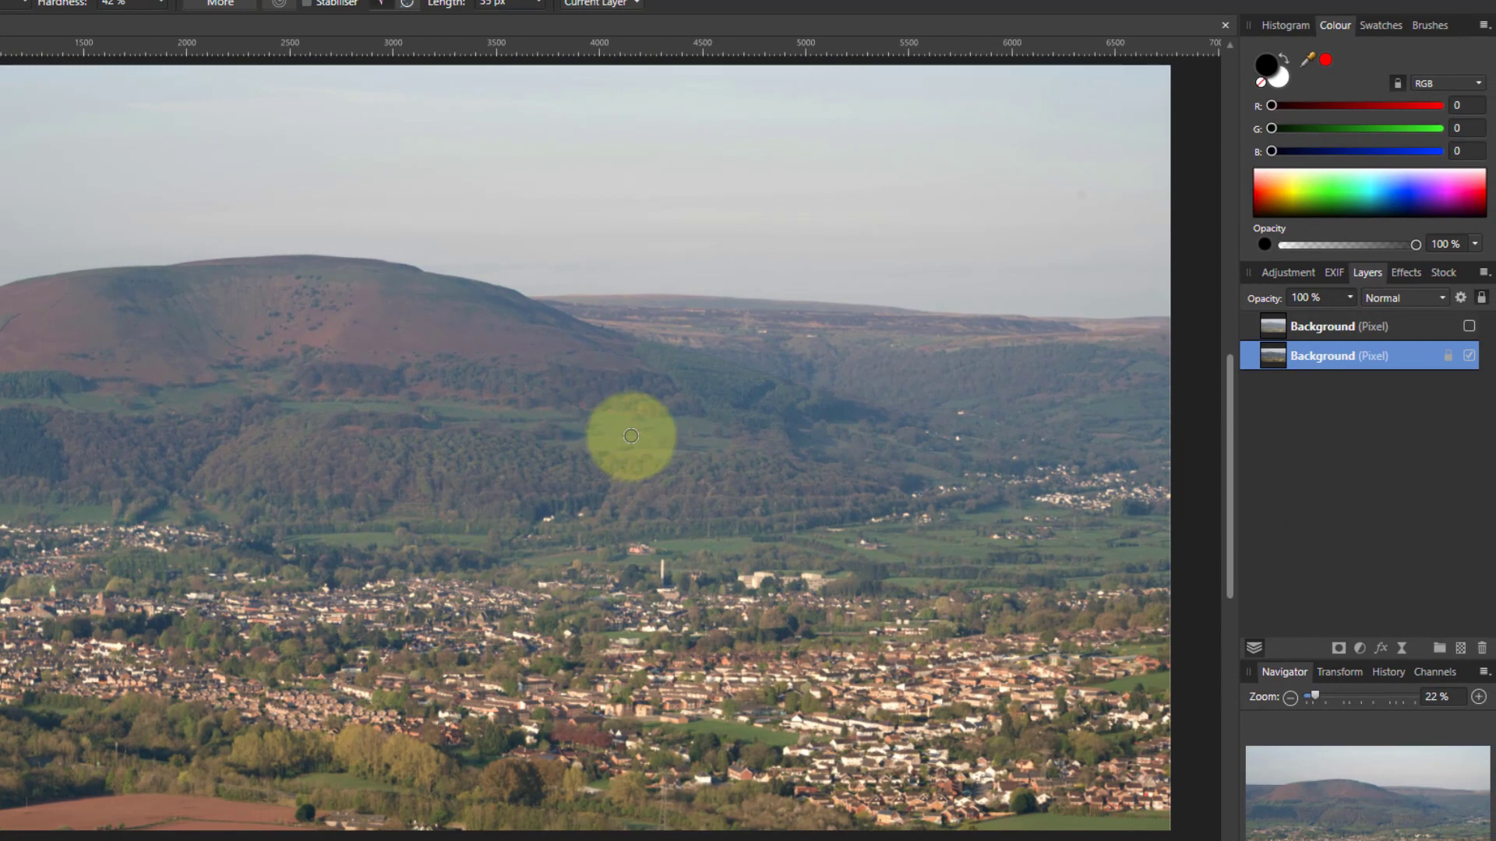
Select and unhide the top Background copy, then add a live Unsharp Mask above it
{"action": "left_click", "coordinate": [1290, 331]}
{"action": "left_click", "coordinate": [1470, 328]}
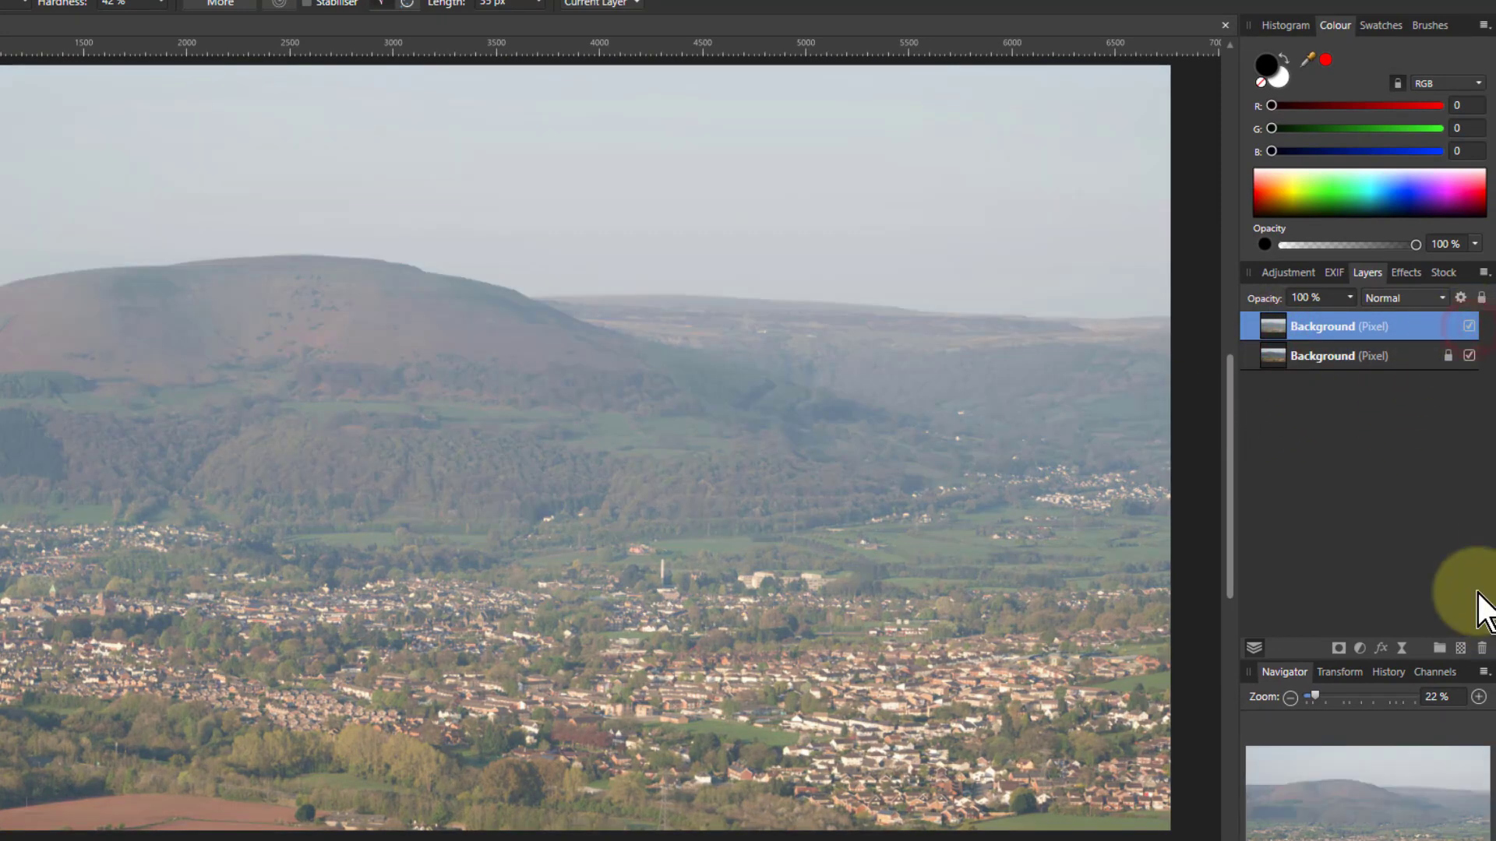
{"action": "left_click", "coordinate": [1402, 649]}
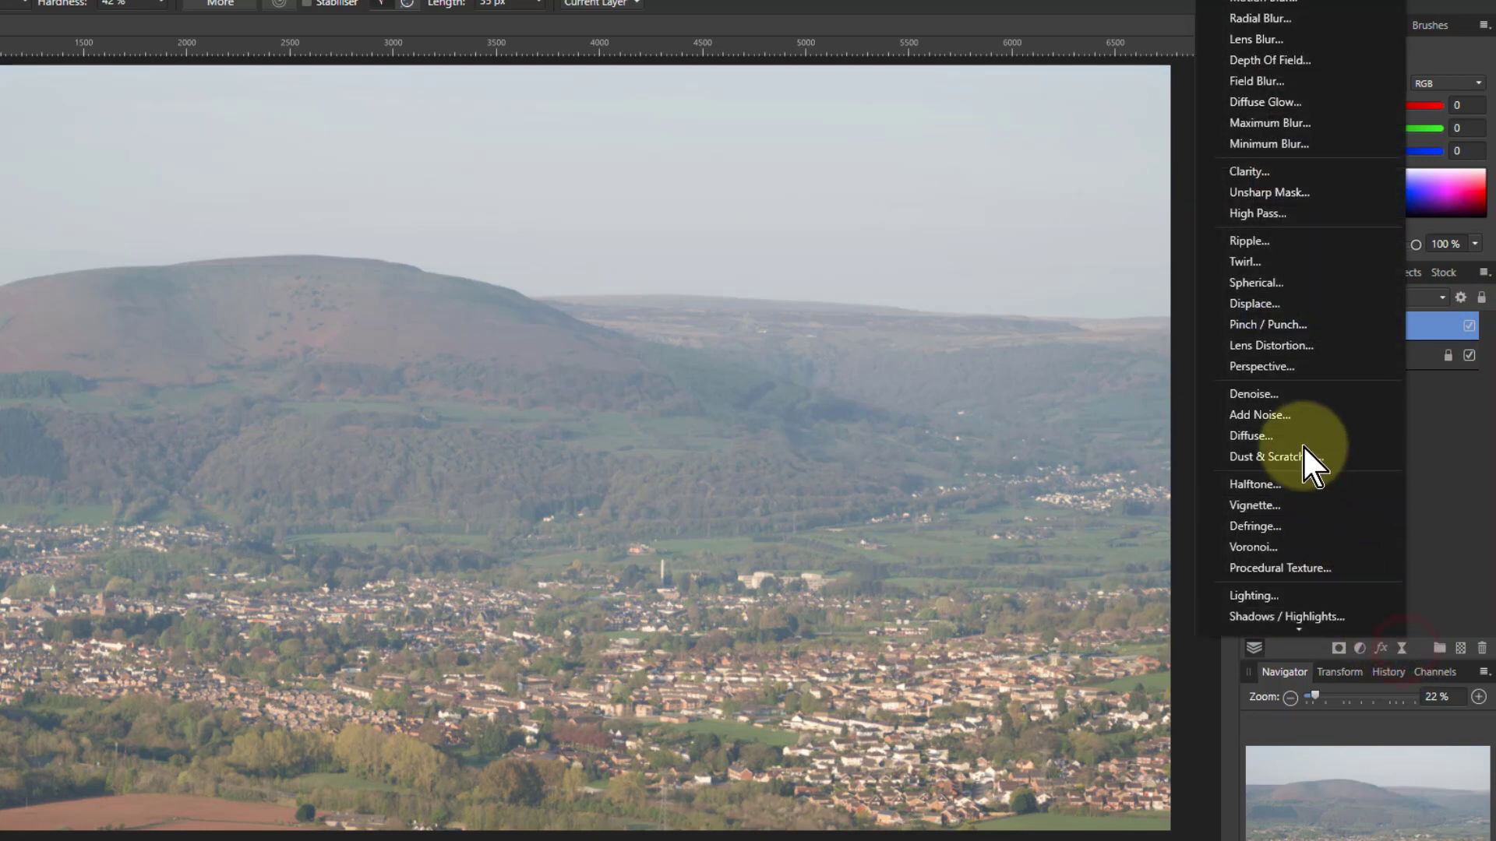
Add a live Unsharp Mask with Radius 100 px and Factor 1.304
{"action": "left_click", "coordinate": [1251, 196]}
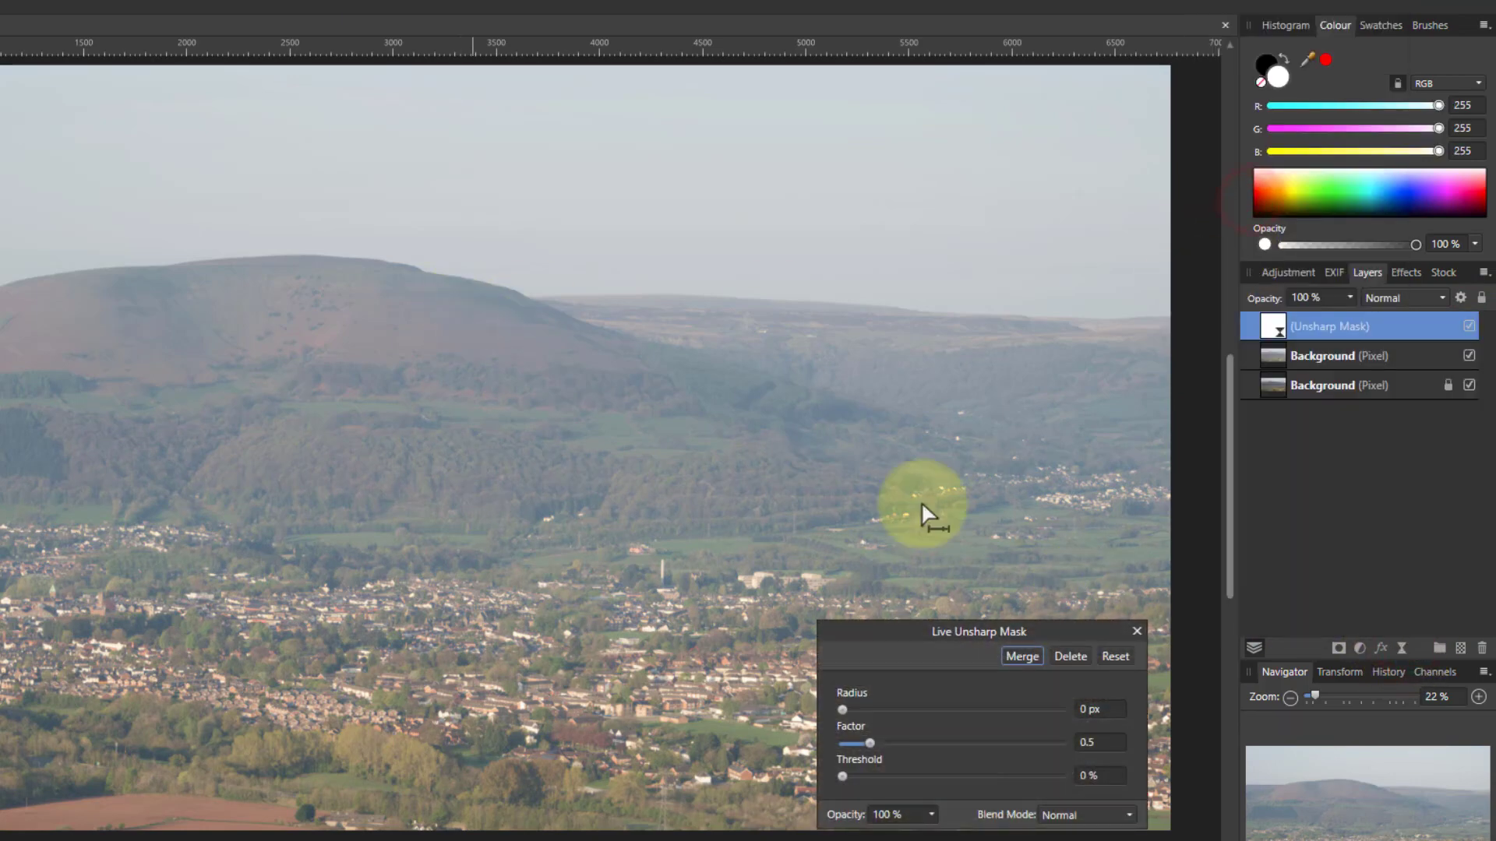
{"action": "left_click_drag", "start_coordinate": [894, 635], "coordinate": [818, 575]}
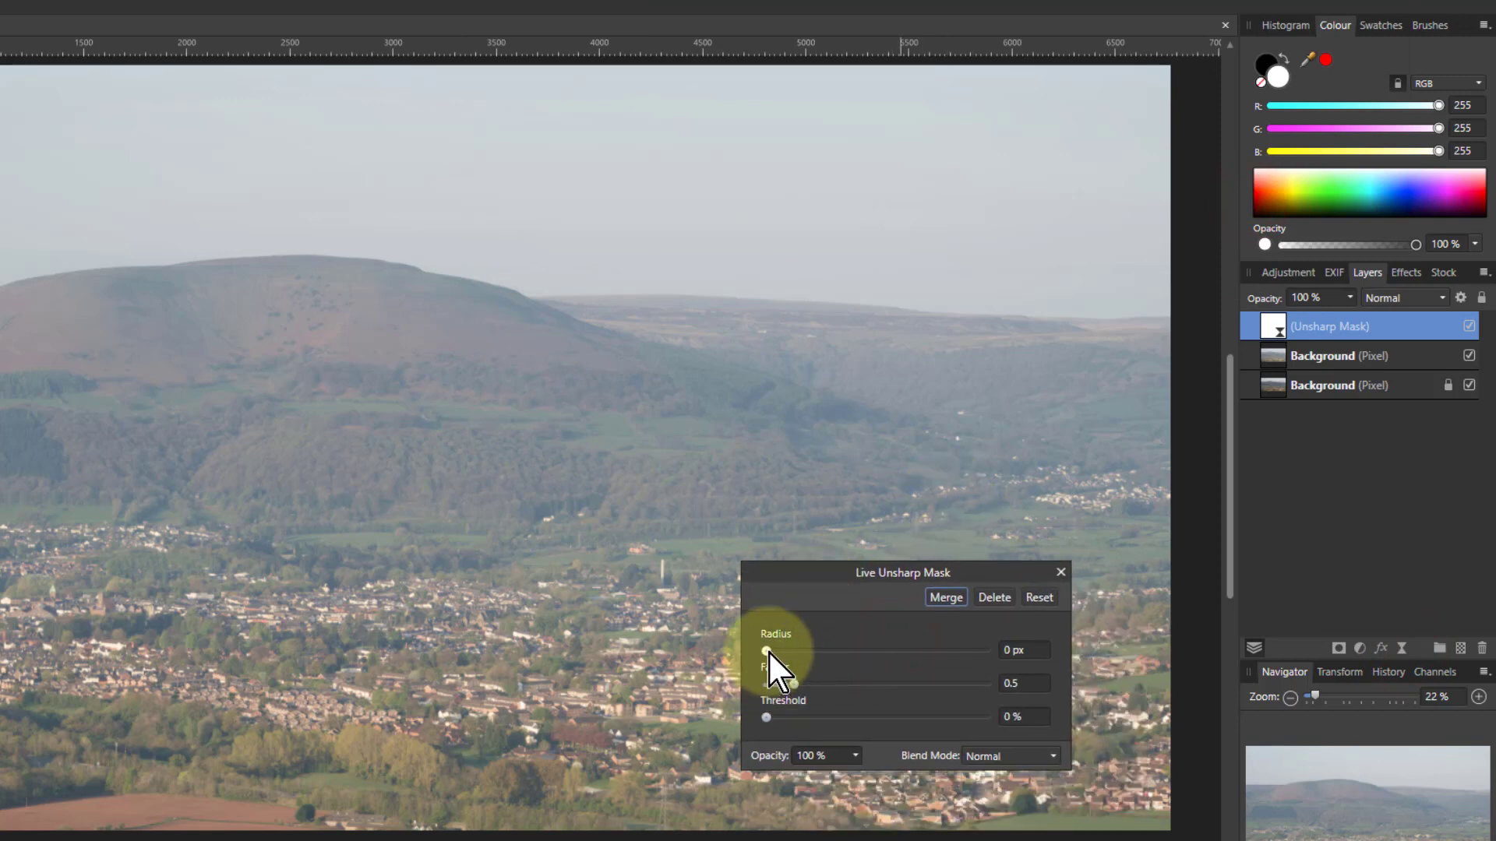
{"action": "left_click_drag", "start_coordinate": [766, 649], "coordinate": [1002, 650]}
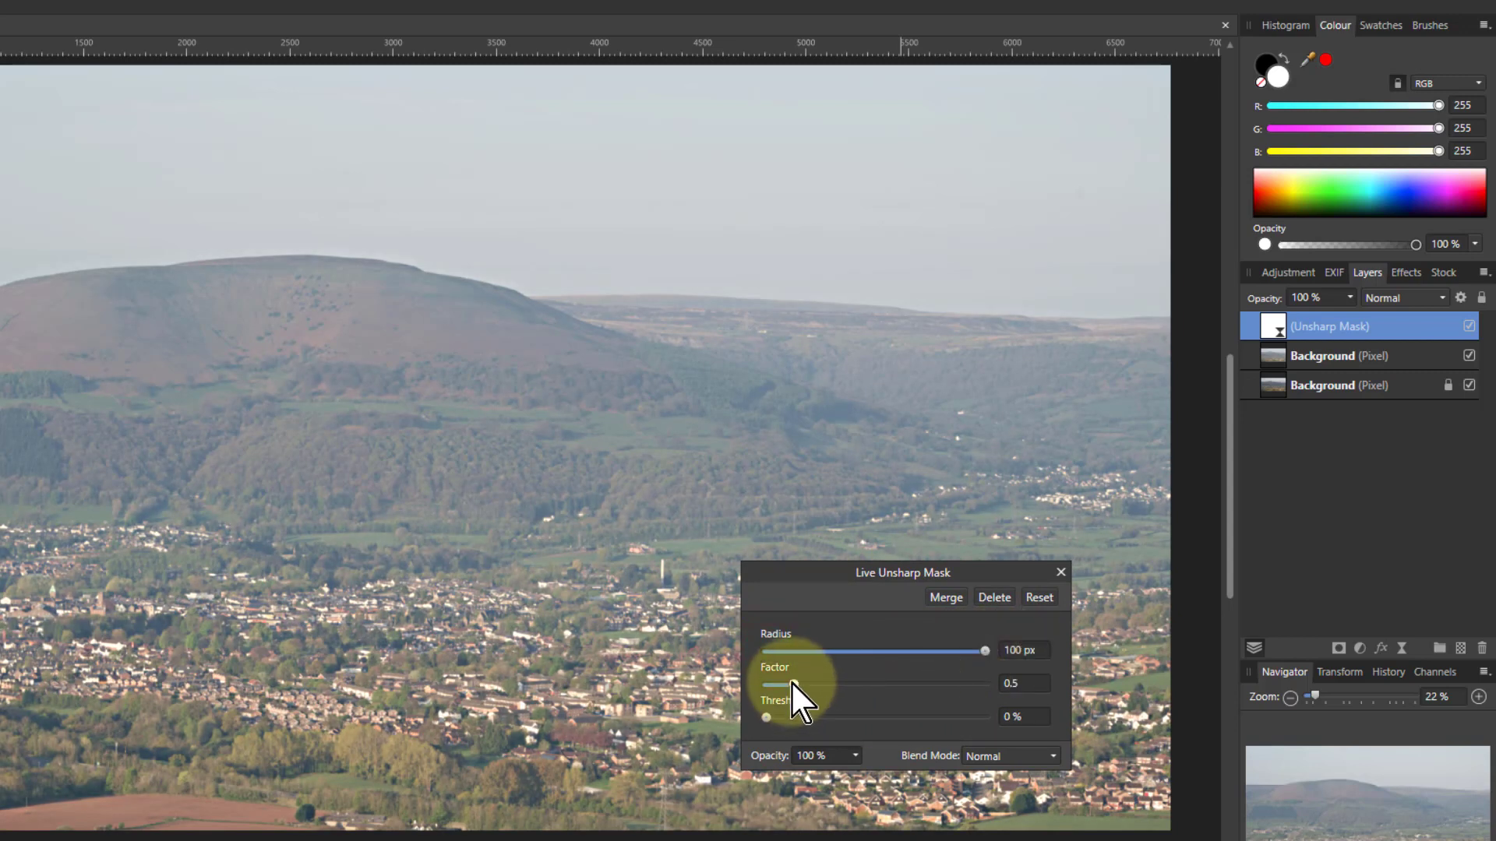
{"action": "mouse_move", "coordinate": [794, 684]}
{"action": "left_mouse_down"}
{"action": "mouse_move", "coordinate": [881, 684]}
{"action": "mouse_move", "coordinate": [794, 683]}
{"action": "mouse_move", "coordinate": [823, 684]}
{"action": "left_mouse_up"}
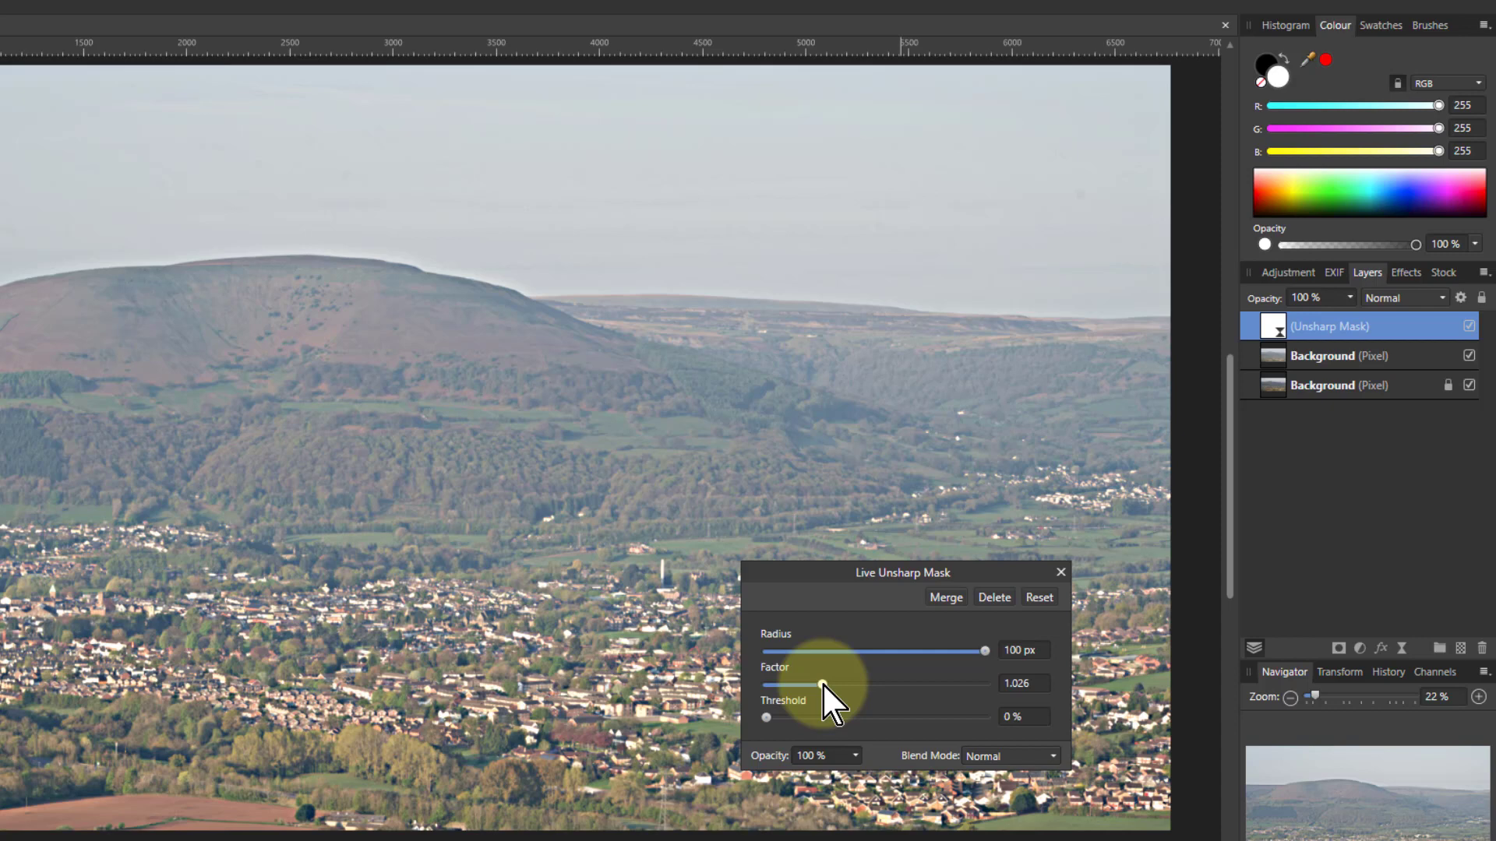
{"action": "left_click_drag", "start_coordinate": [821, 682], "coordinate": [838, 683]}
Zoom into the sky, compare at Factor 0, then set the Unsharp Mask Factor to 1.774
{"action": "scroll", "coordinate": [343, 358], "scroll_direction": "up", "scroll_amount": 12}
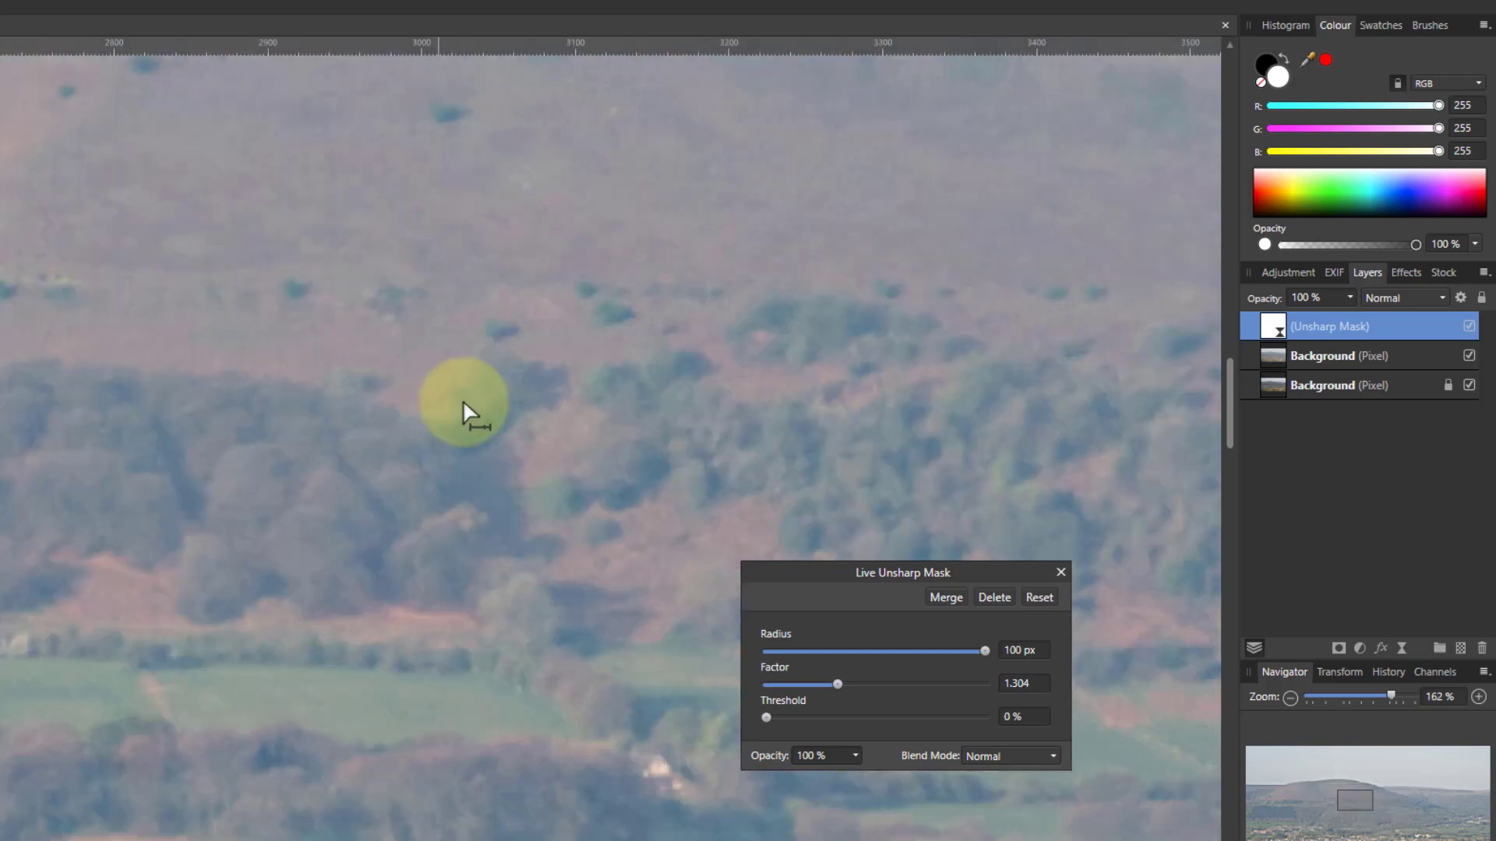
{"action": "scroll", "coordinate": [339, 318], "scroll_direction": "up", "scroll_amount": 5}
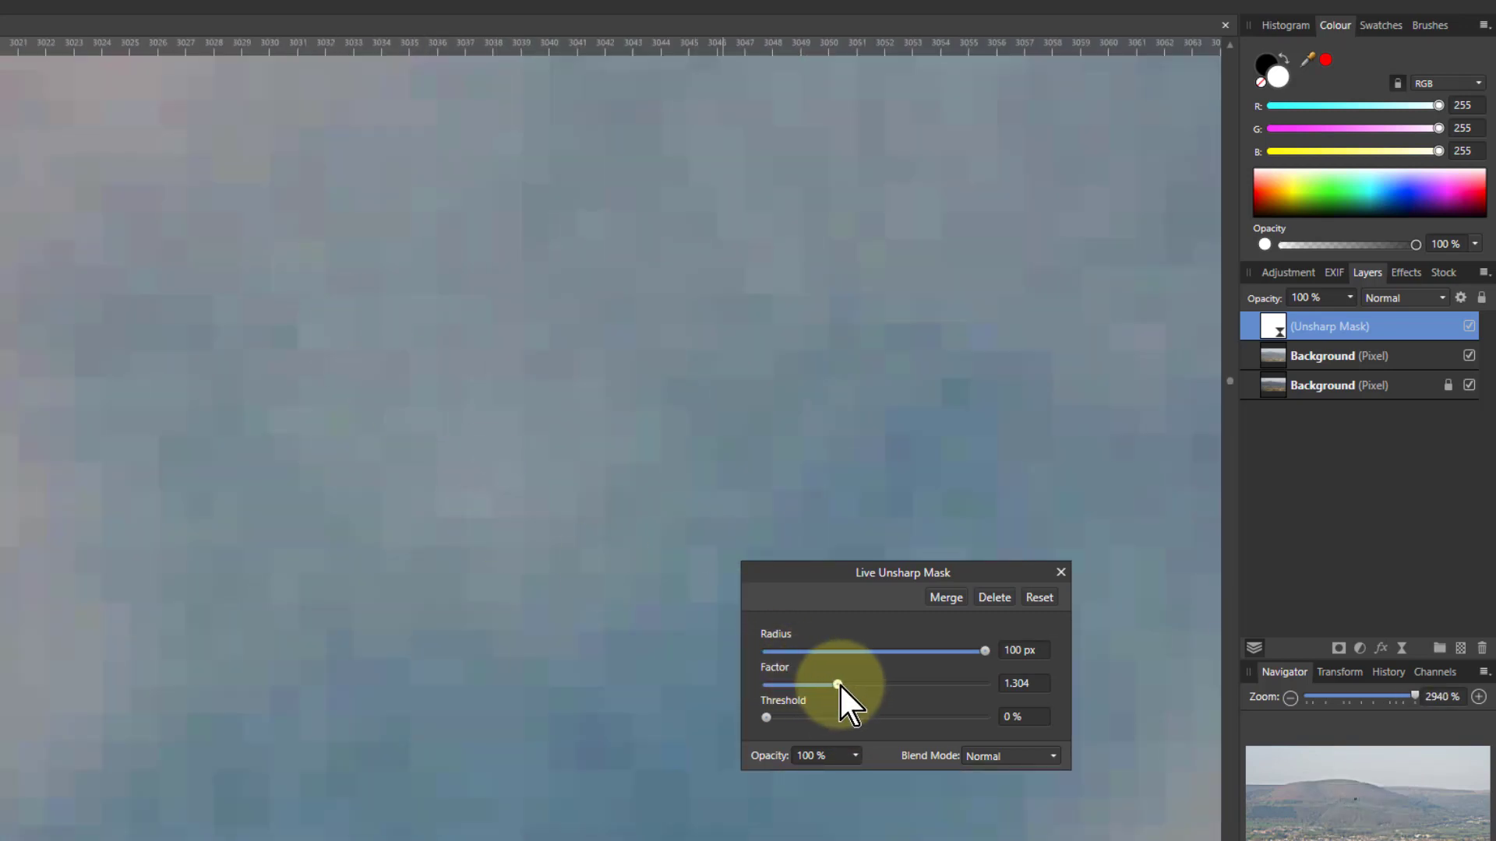
{"action": "left_click_drag", "start_coordinate": [838, 684], "coordinate": [766, 684]}
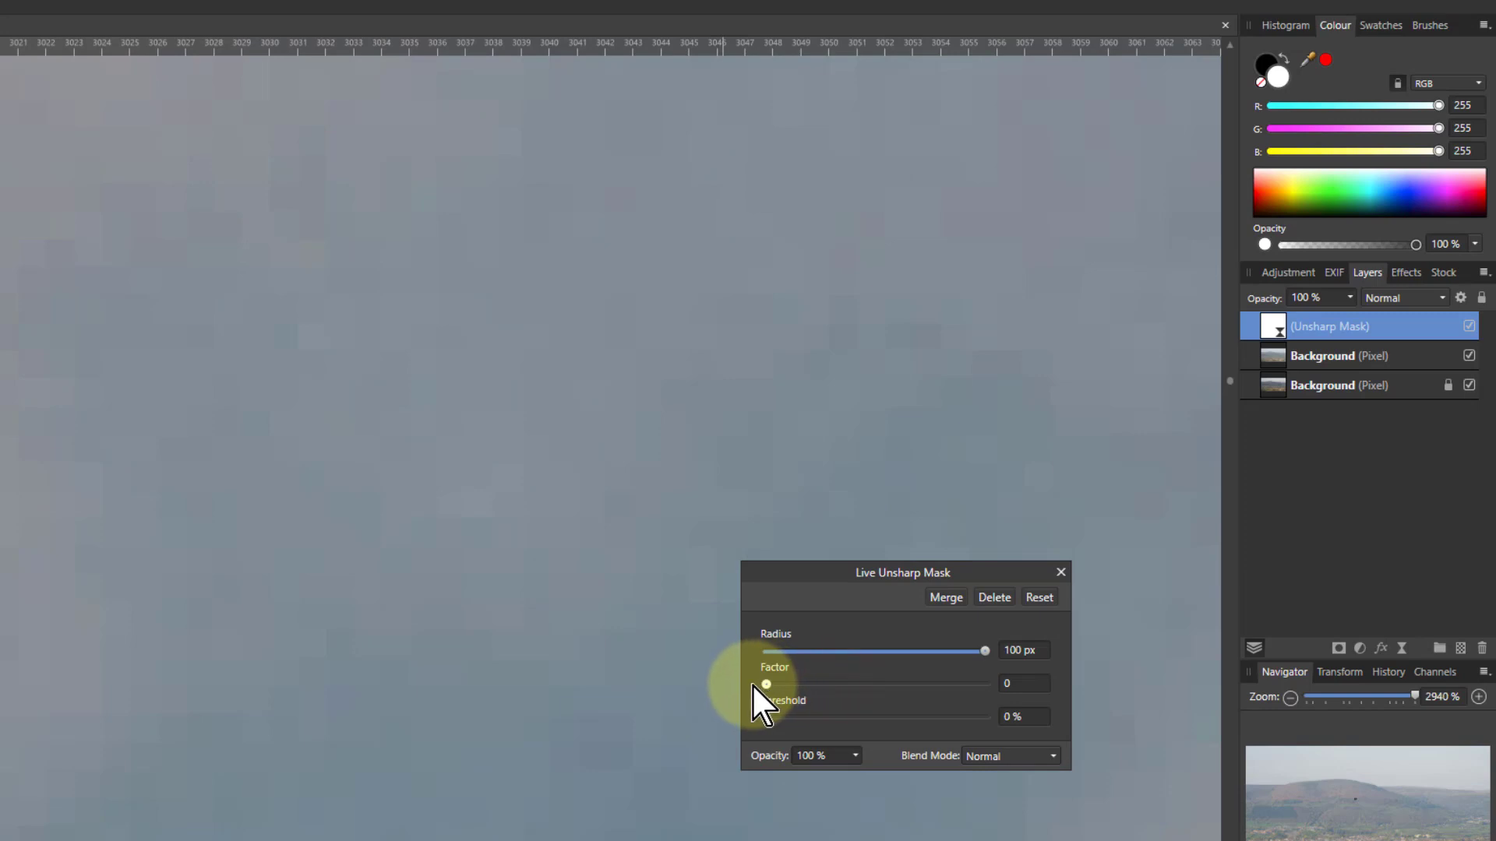
{"action": "left_click_drag", "start_coordinate": [758, 685], "coordinate": [864, 684]}
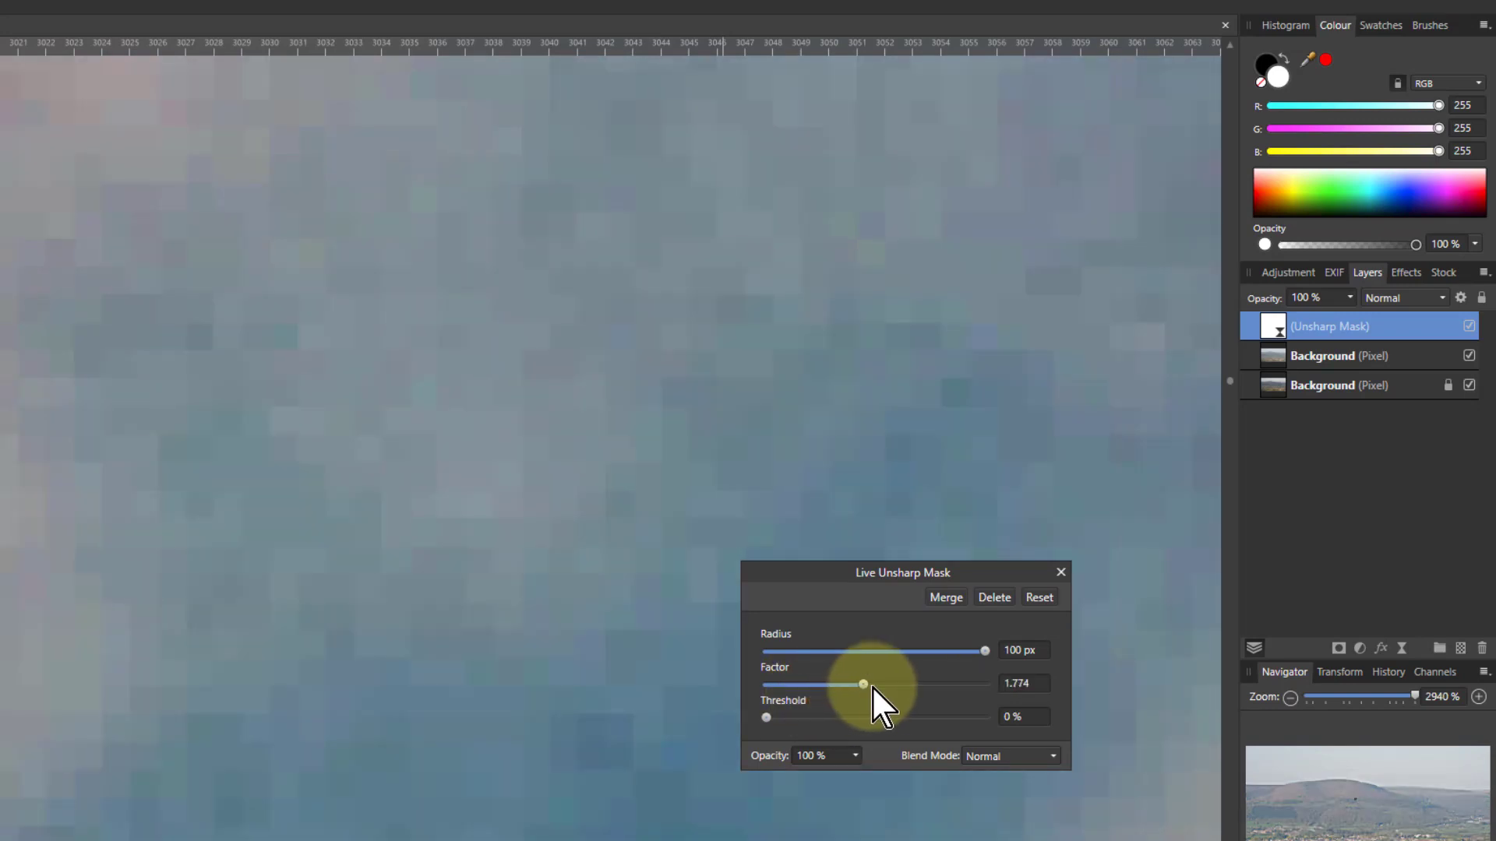
Raise the Unsharp Mask Factor to about 2.1 and set Radius to 1000 px
{"action": "key", "text": "ctrl+0"}
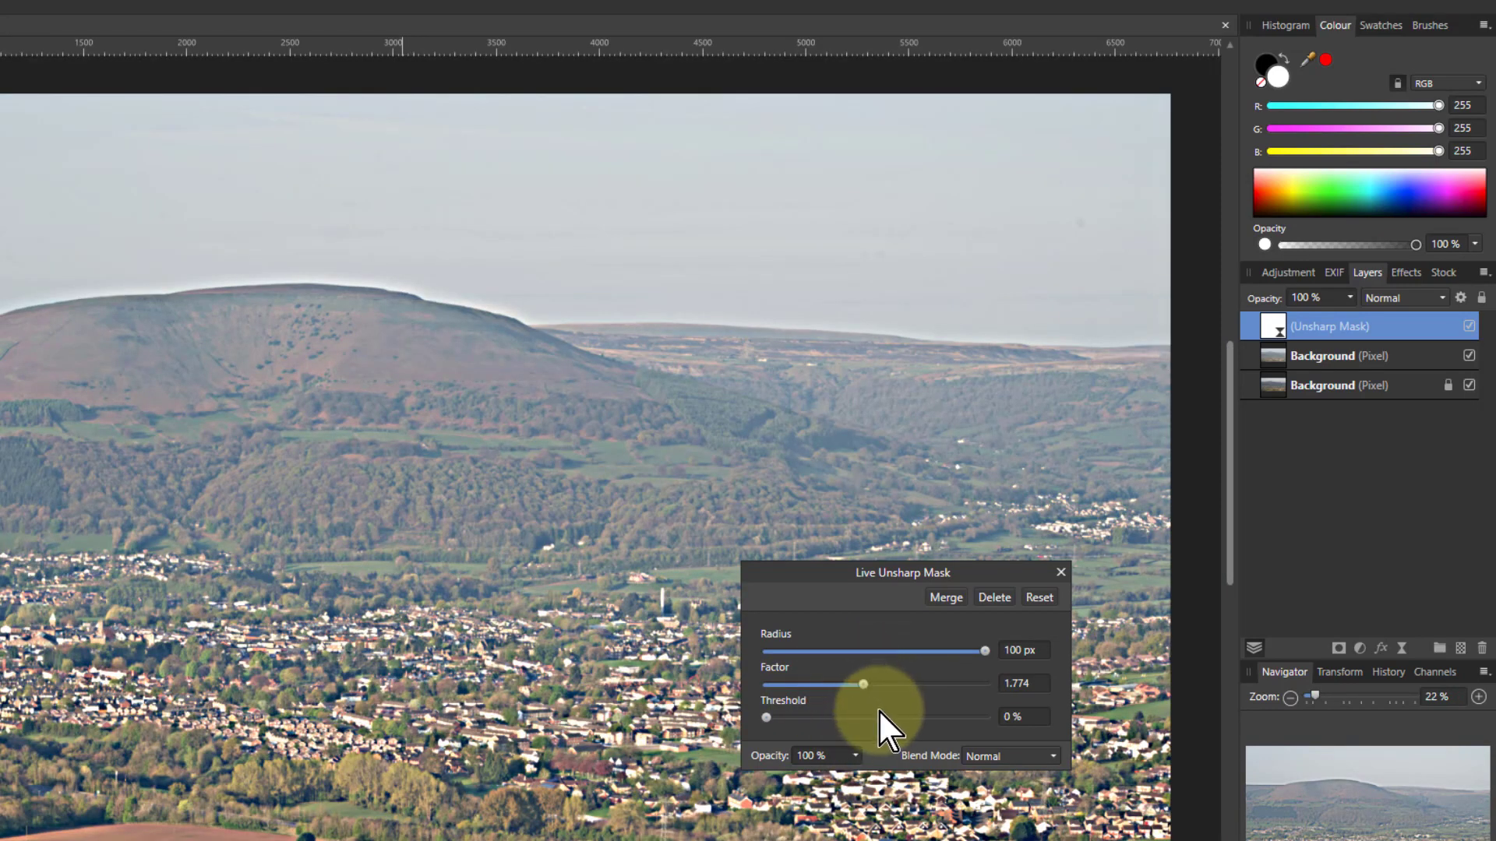
{"action": "left_click_drag", "start_coordinate": [861, 682], "coordinate": [886, 683]}
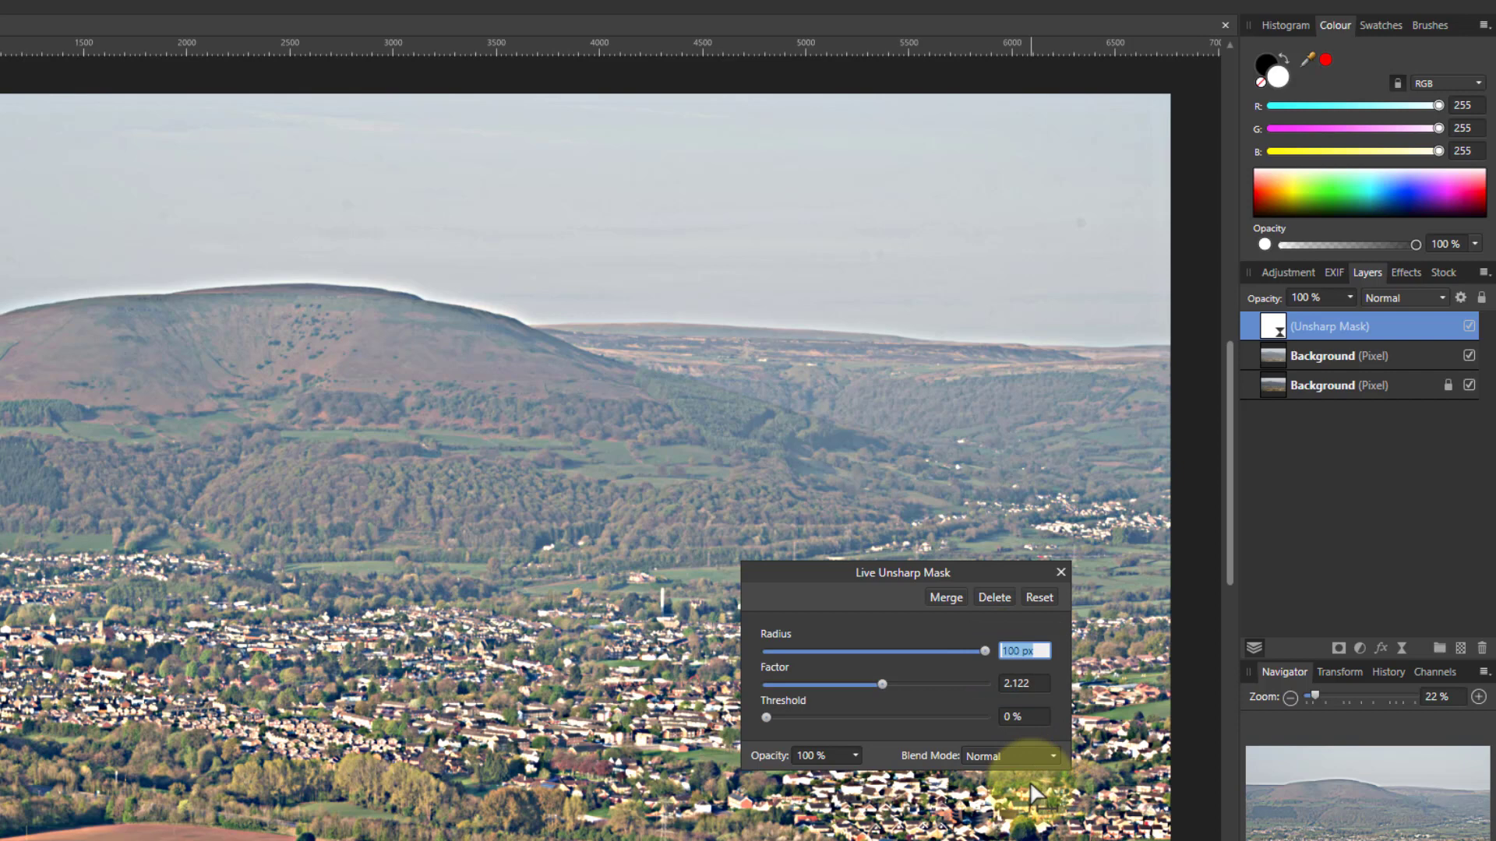
{"action": "type", "text": "1000"}
{"action": "key", "text": "Return"}
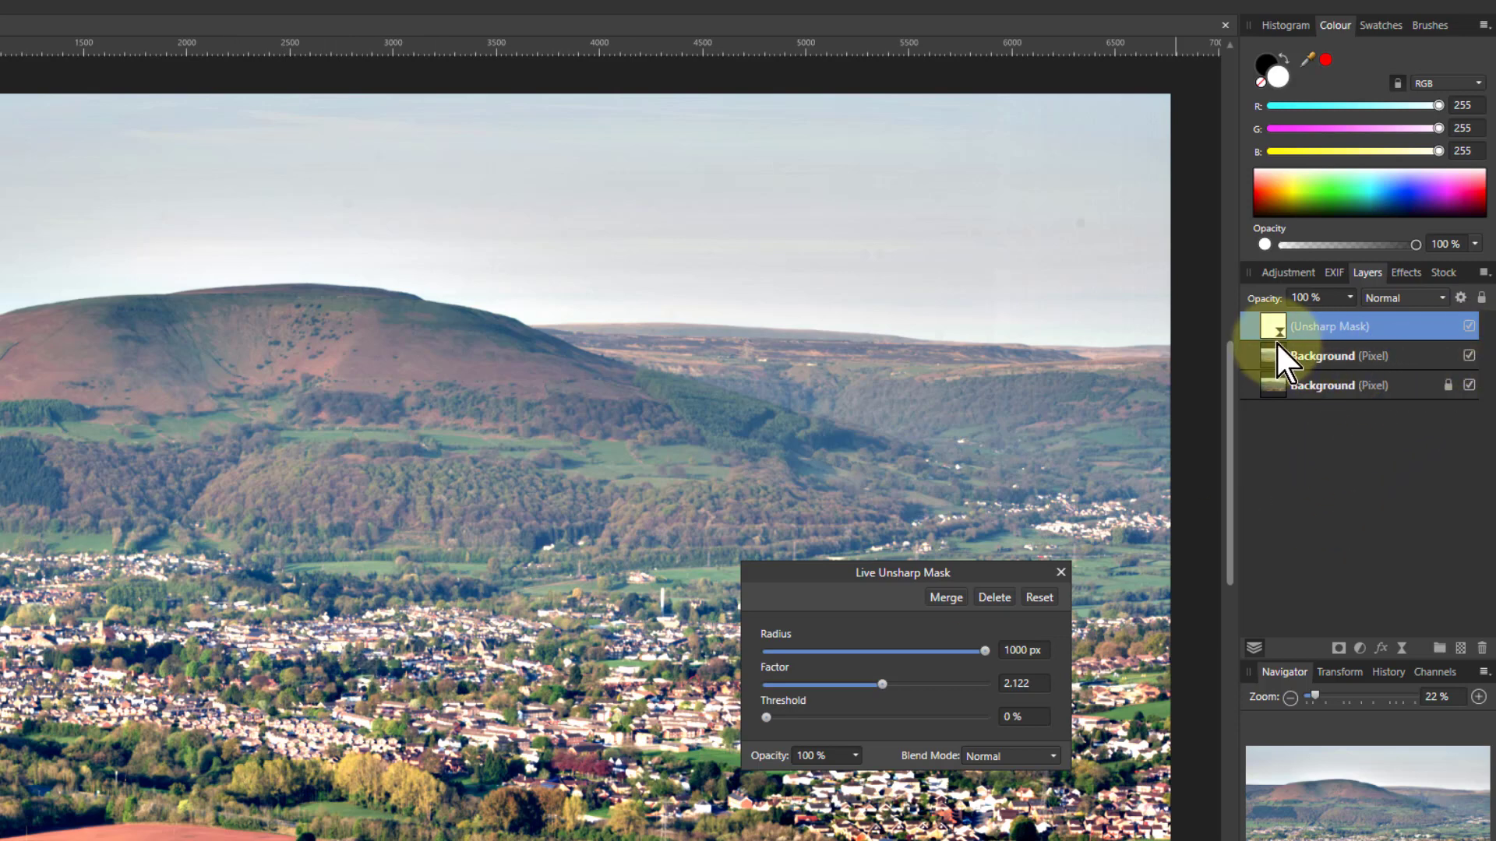
Nest the Unsharp Mask inside the Background layer and toggle its visibility to compare
{"action": "left_click_drag", "start_coordinate": [1274, 332], "coordinate": [1316, 357]}
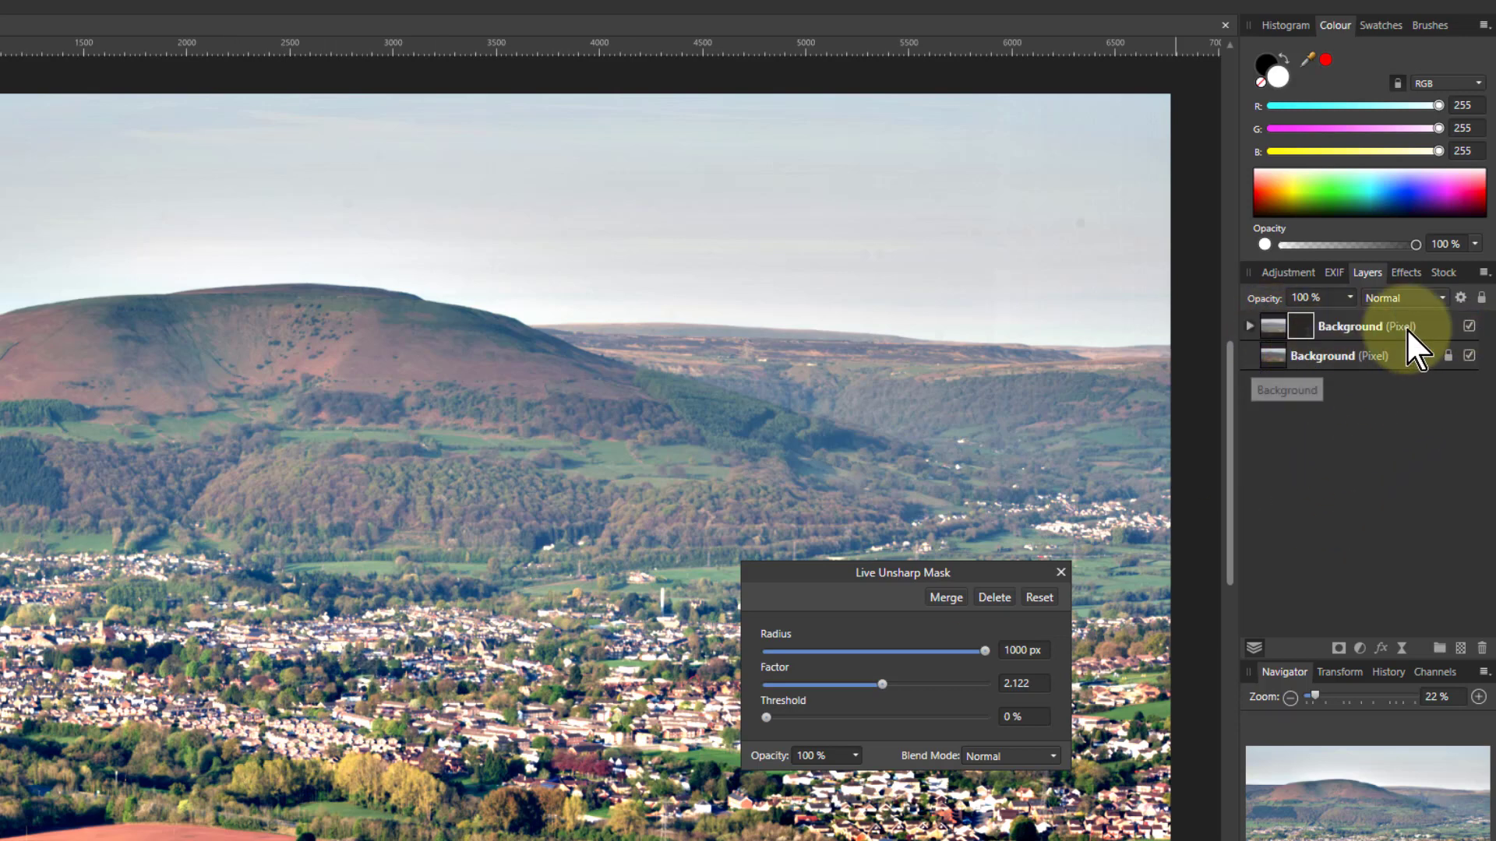
{"action": "left_click", "coordinate": [1467, 326]}
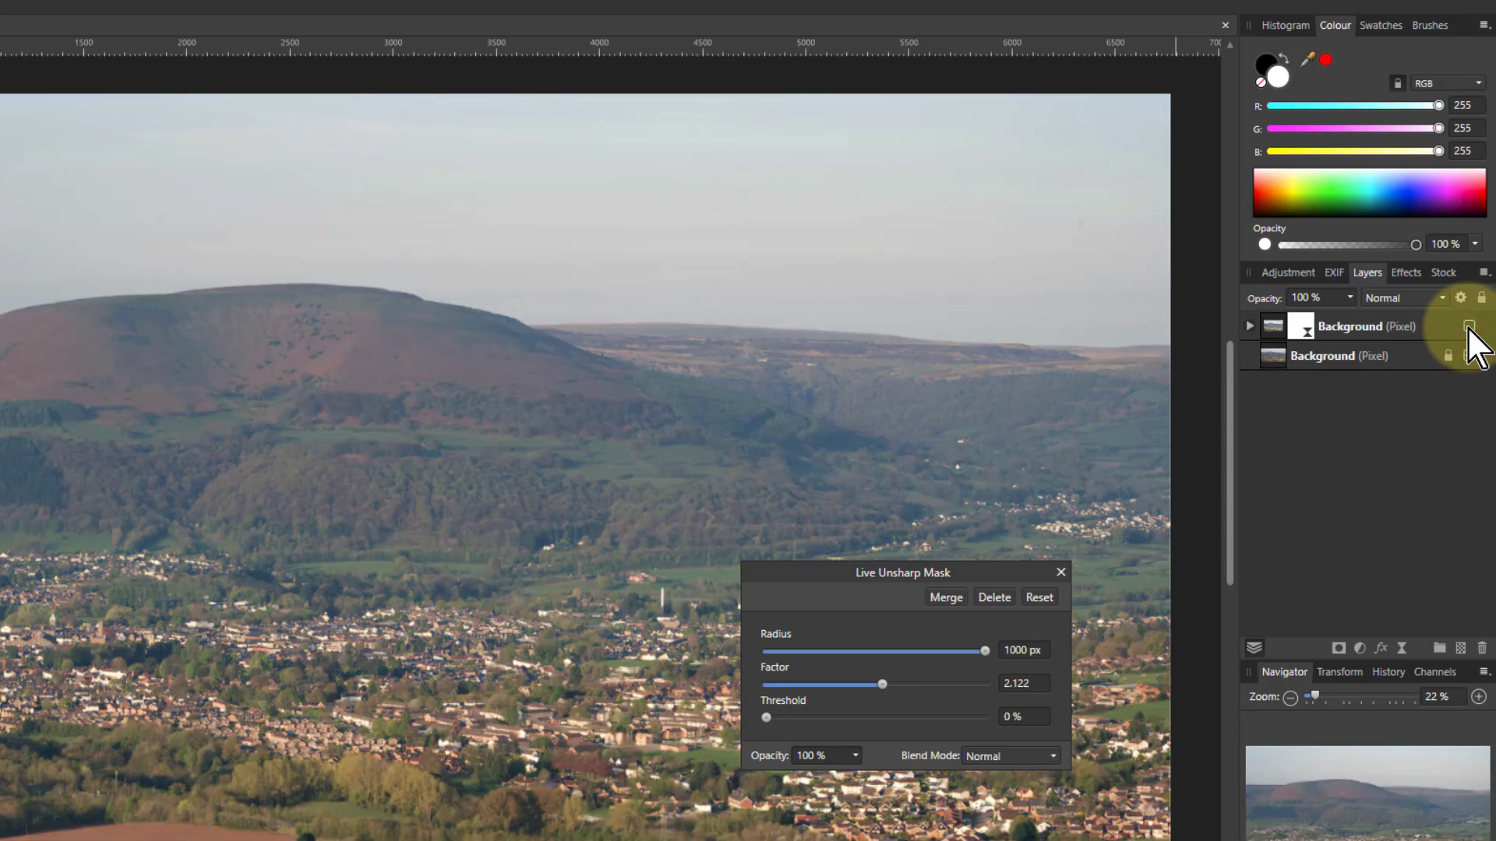
{"action": "left_click", "coordinate": [1467, 326]}
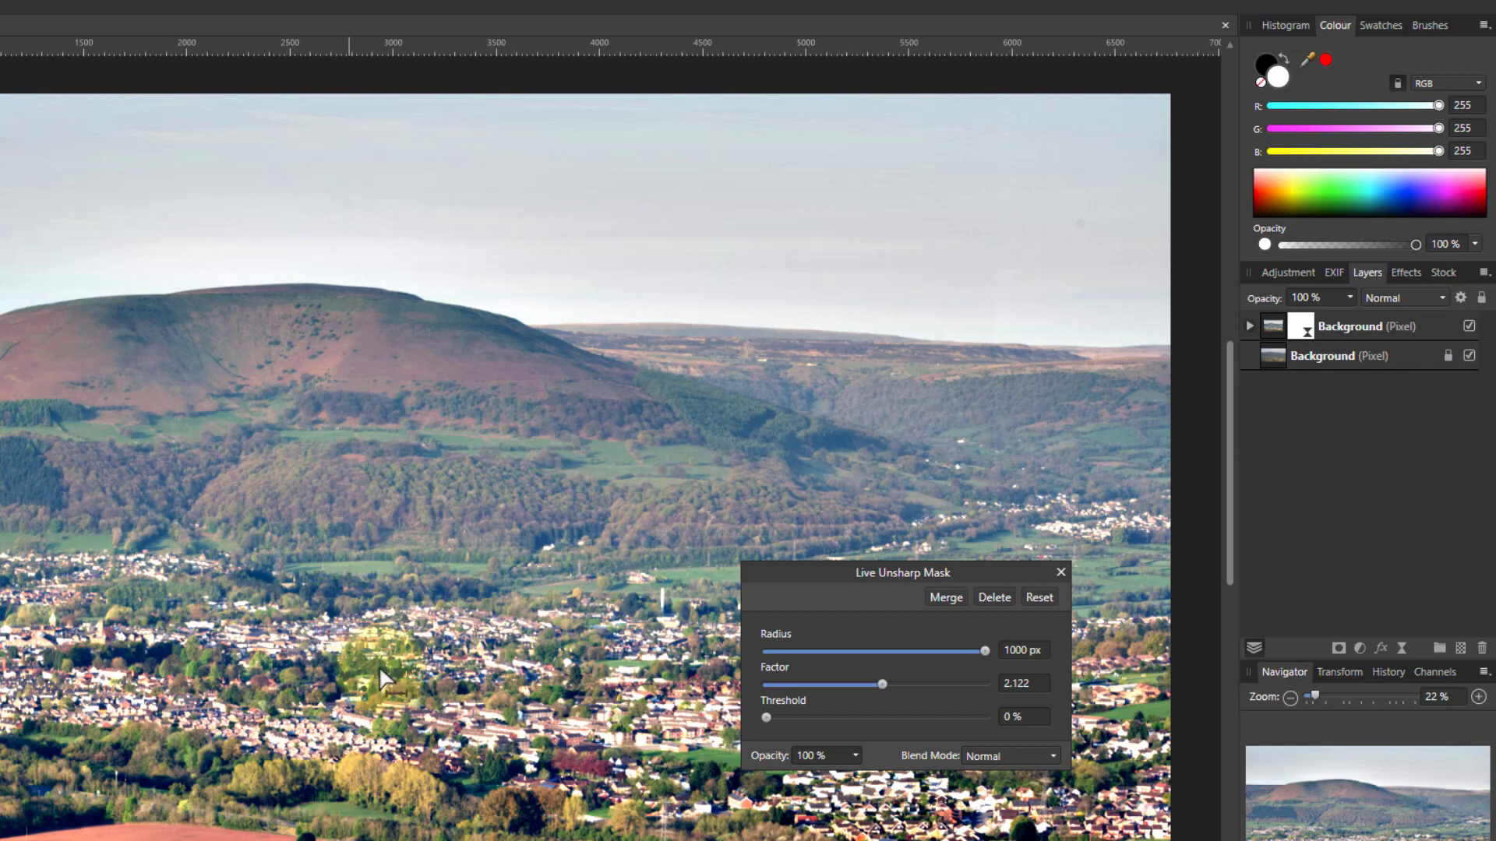
Lower the Unsharp Mask Factor to 1.774, close its settings, and select the nested filter
{"action": "scroll", "coordinate": [415, 655], "scroll_direction": "up", "scroll_amount": 8}
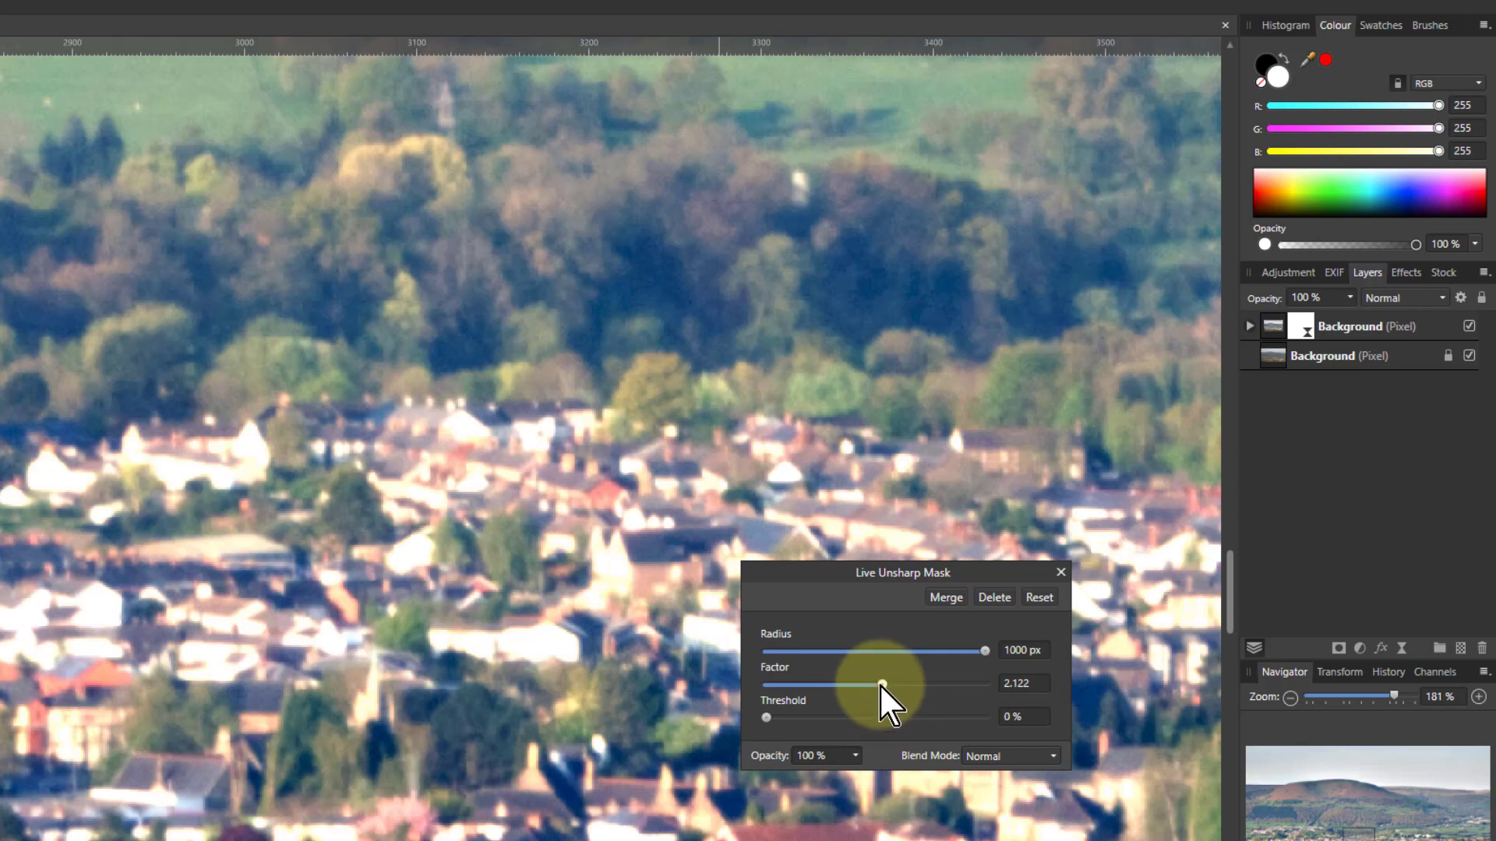
{"action": "left_click_drag", "start_coordinate": [881, 682], "coordinate": [863, 686]}
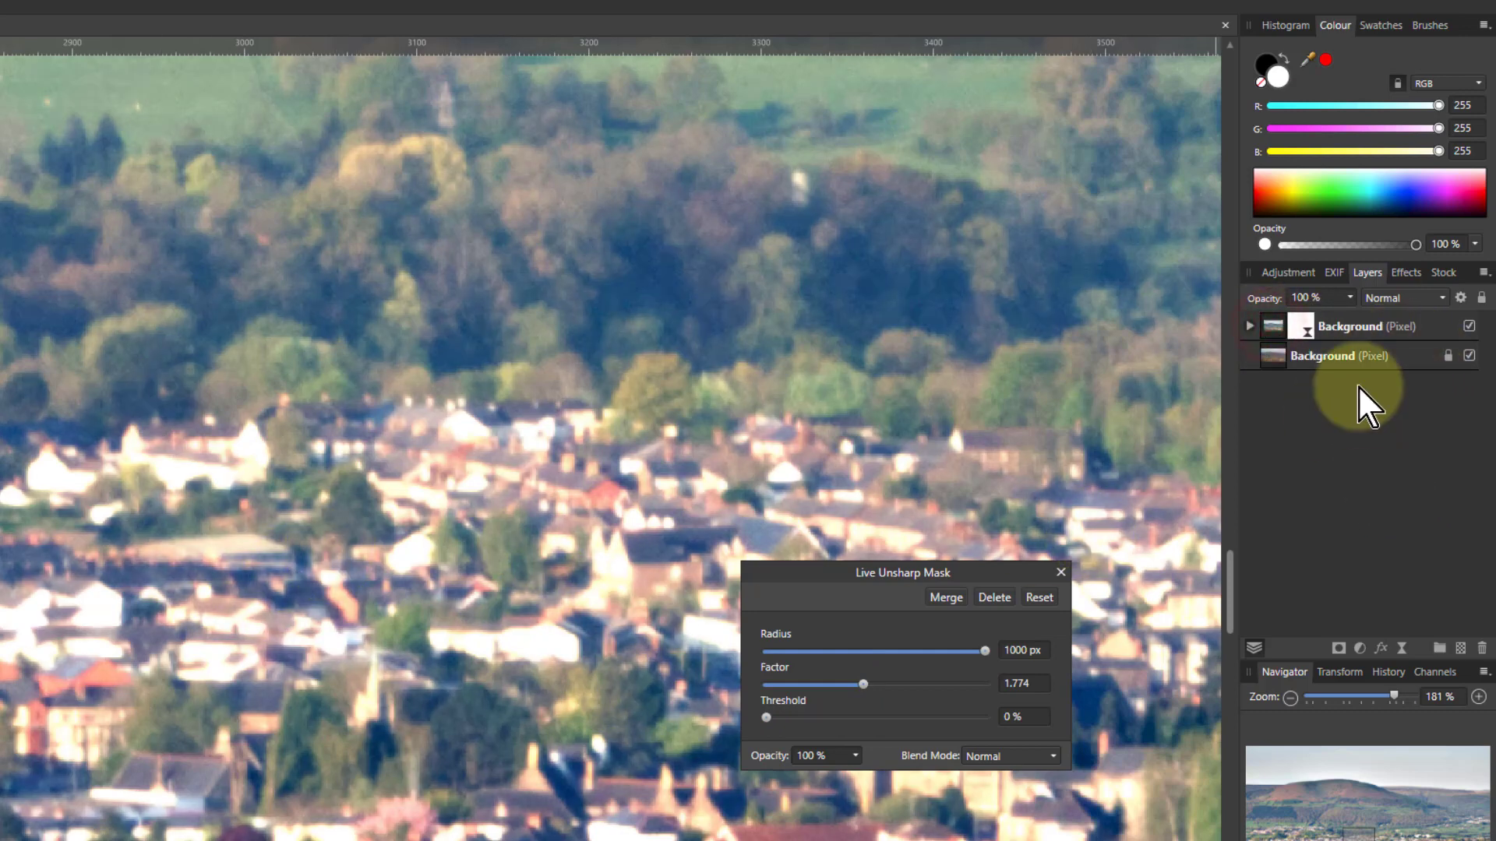
{"action": "left_click", "coordinate": [1272, 338]}
{"action": "left_click", "coordinate": [1250, 326]}
{"action": "left_click", "coordinate": [1290, 351]}
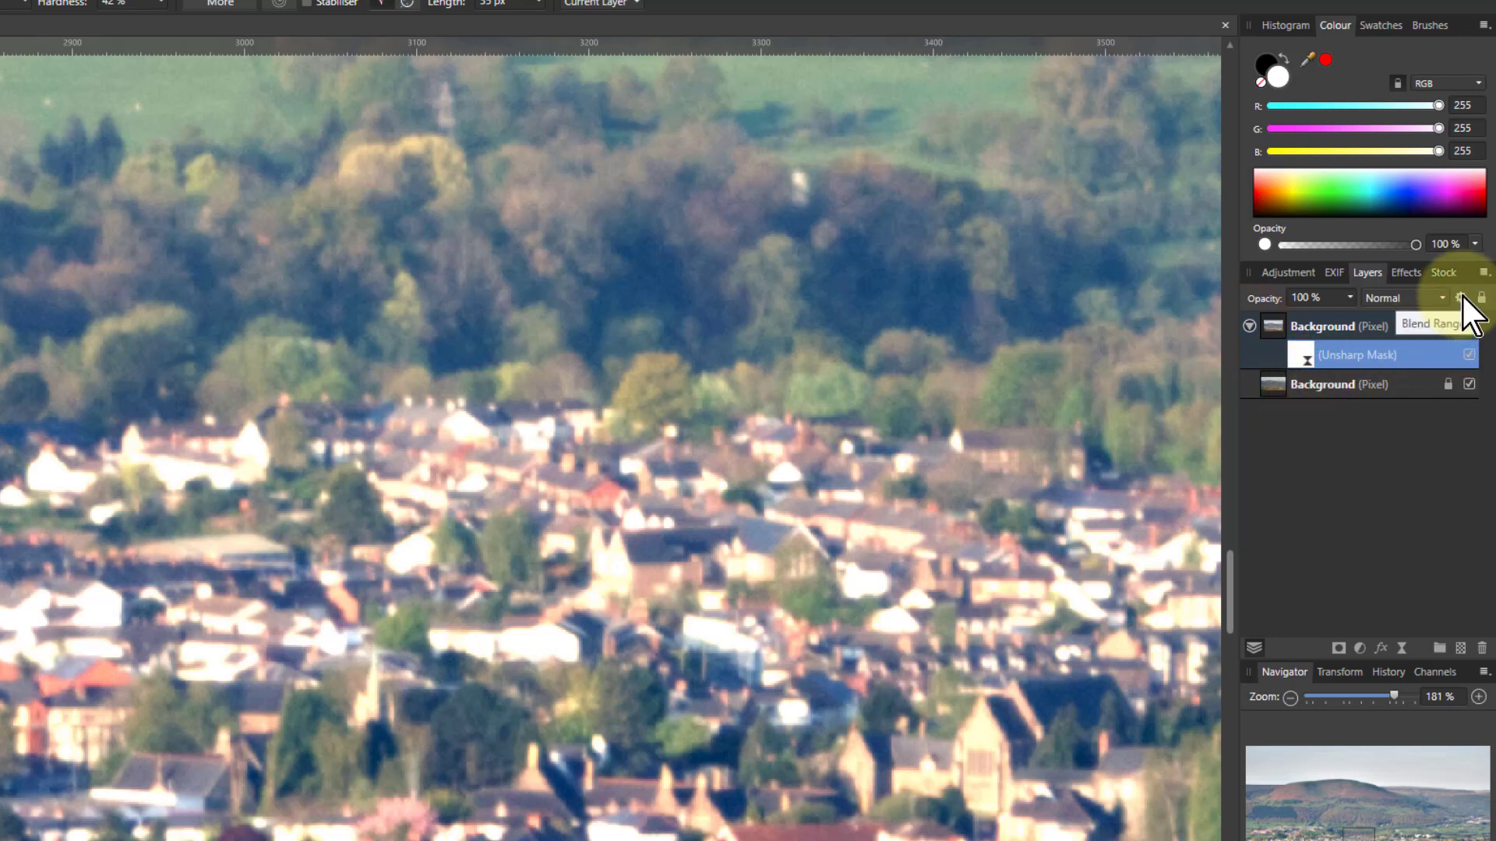
Set Unsharp Mask blend ranges so sharpening fades out over underlying tones brighter than 50%
{"action": "left_click", "coordinate": [1461, 299]}
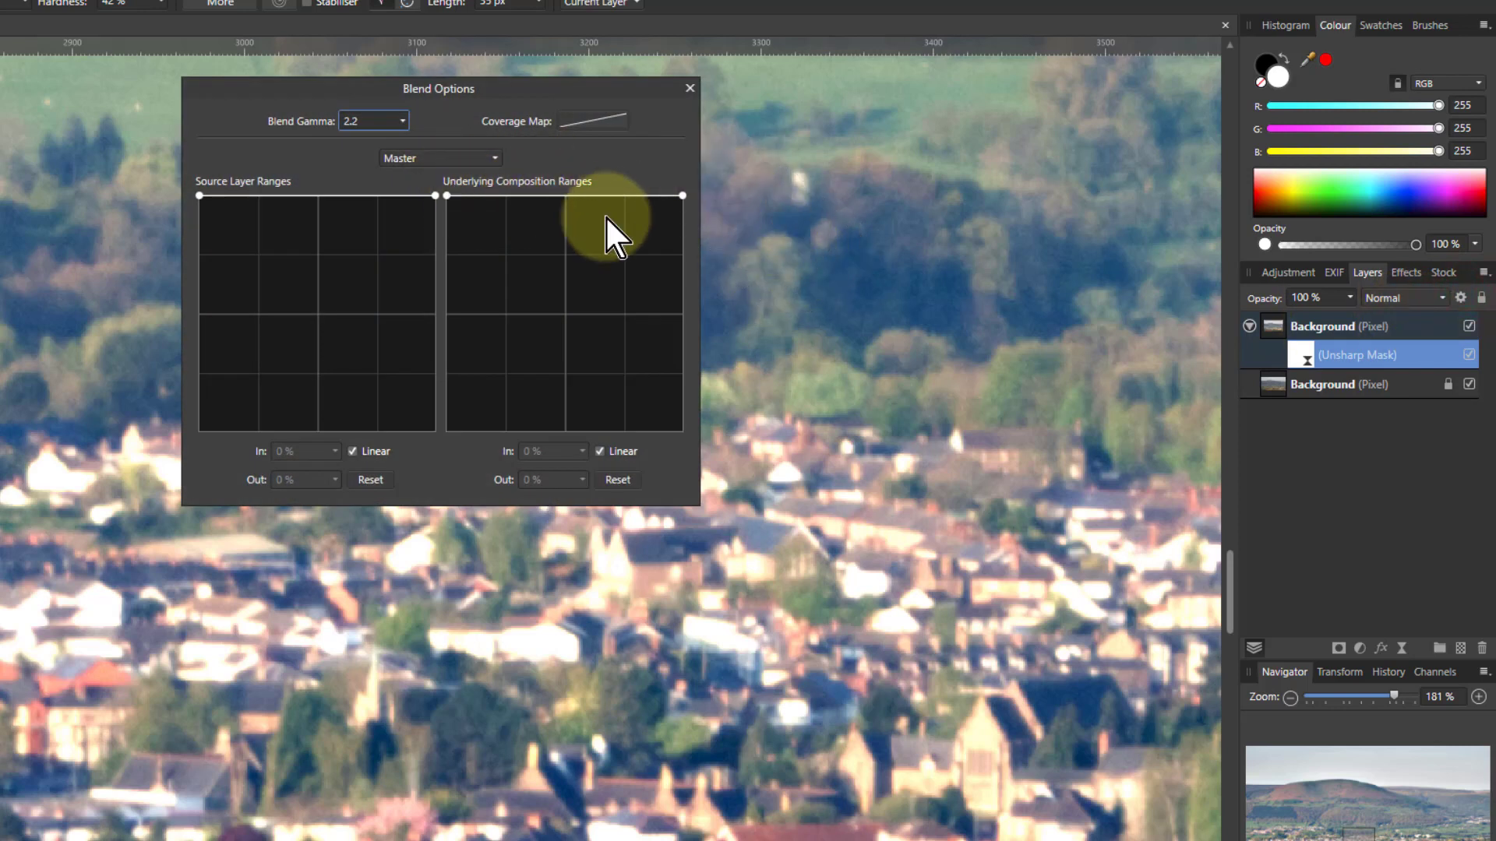
{"action": "left_click_drag", "start_coordinate": [683, 195], "coordinate": [691, 457]}
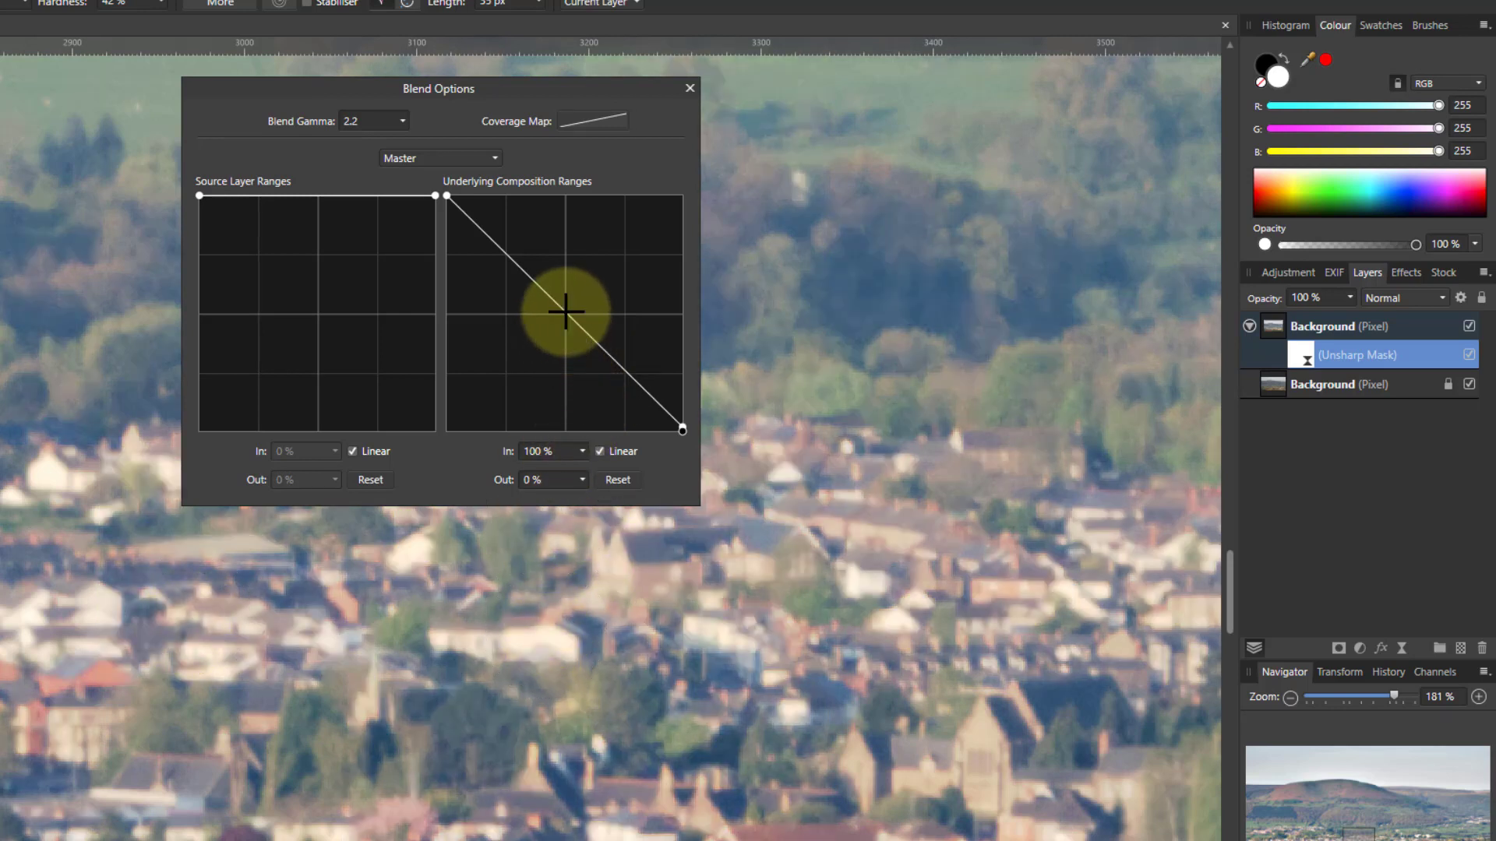
{"action": "left_click_drag", "start_coordinate": [566, 314], "coordinate": [568, 195]}
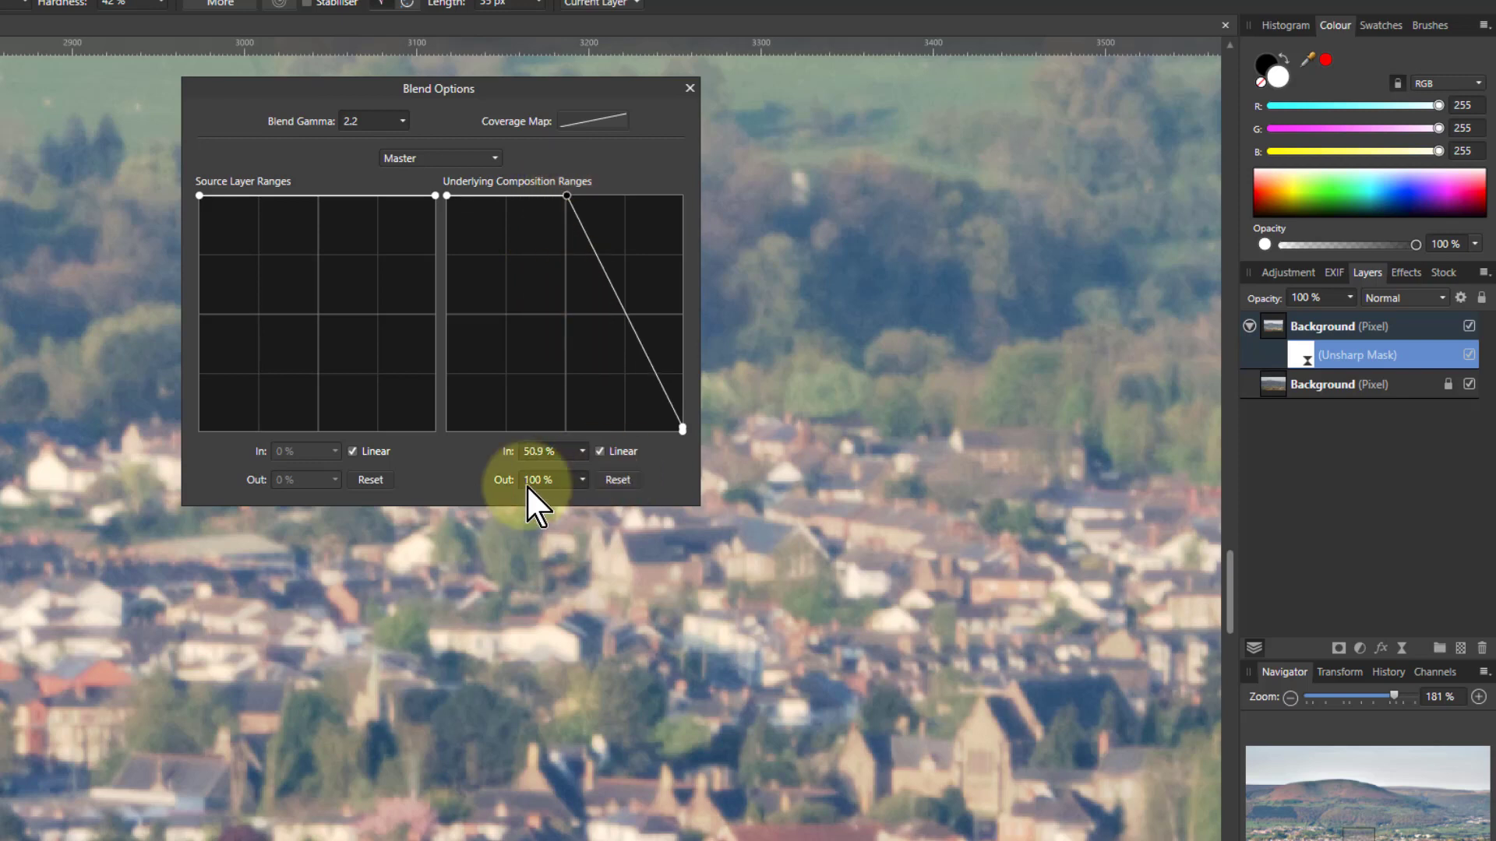
{"action": "key", "text": "ctrl+0"}
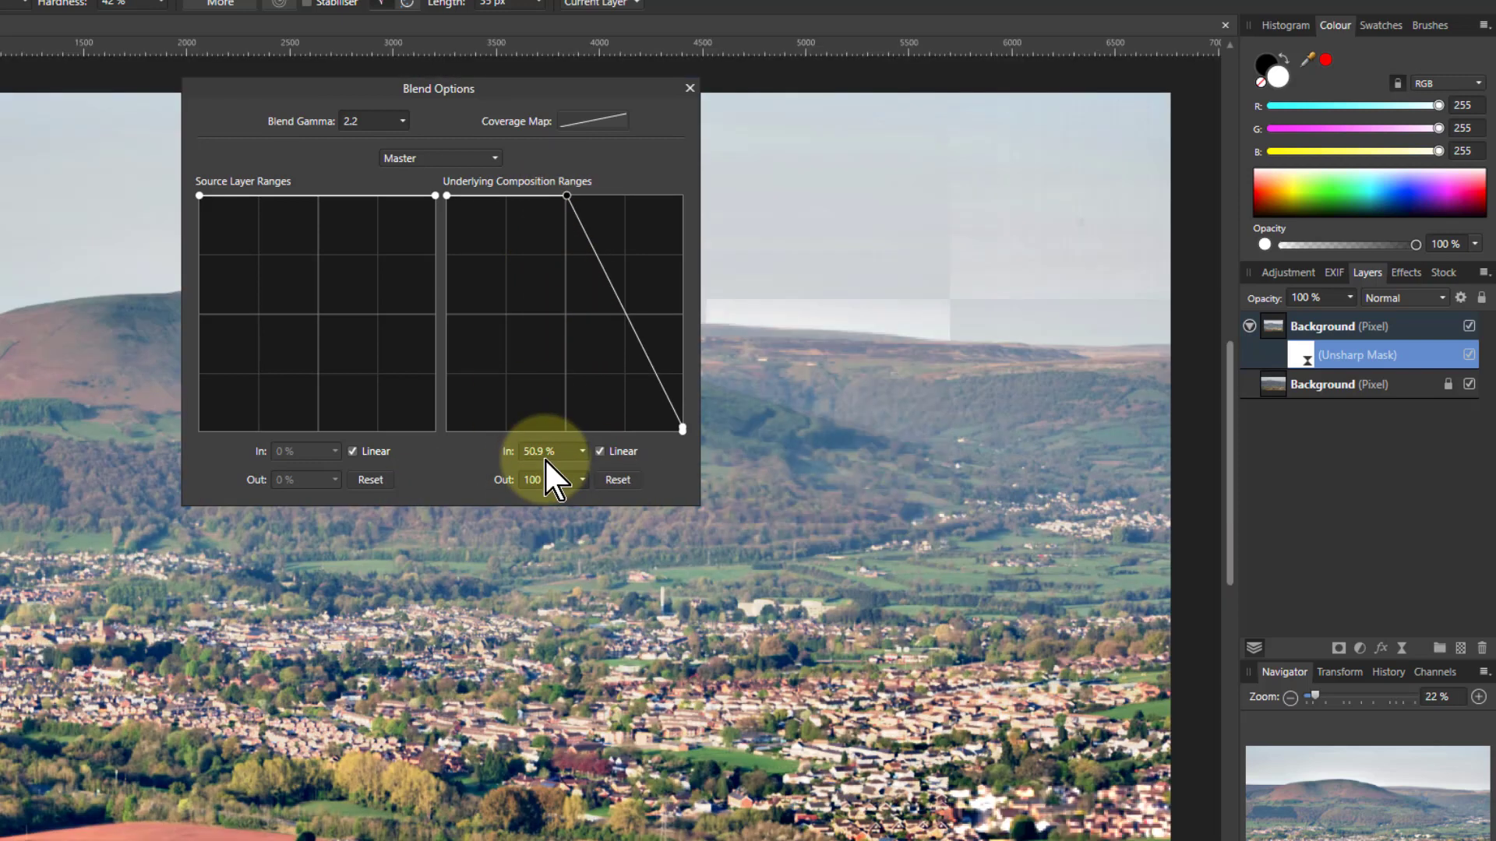
{"action": "left_click_drag", "start_coordinate": [336, 92], "coordinate": [915, 320]}
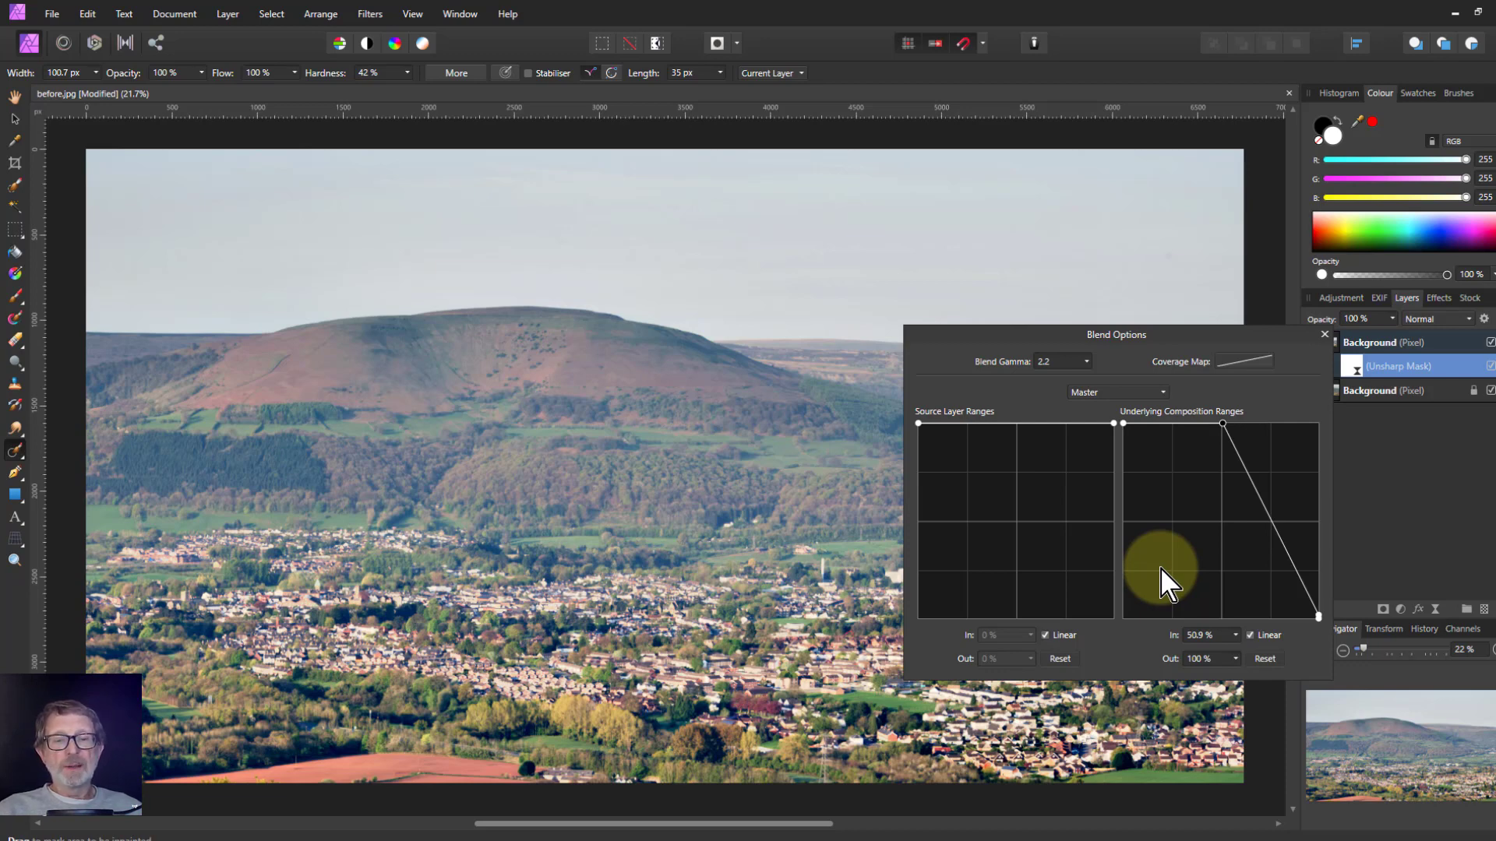
Close Blend Options and toggle the Unsharp Mask off and on to compare with the hazy original
{"action": "left_click", "coordinate": [1324, 333]}
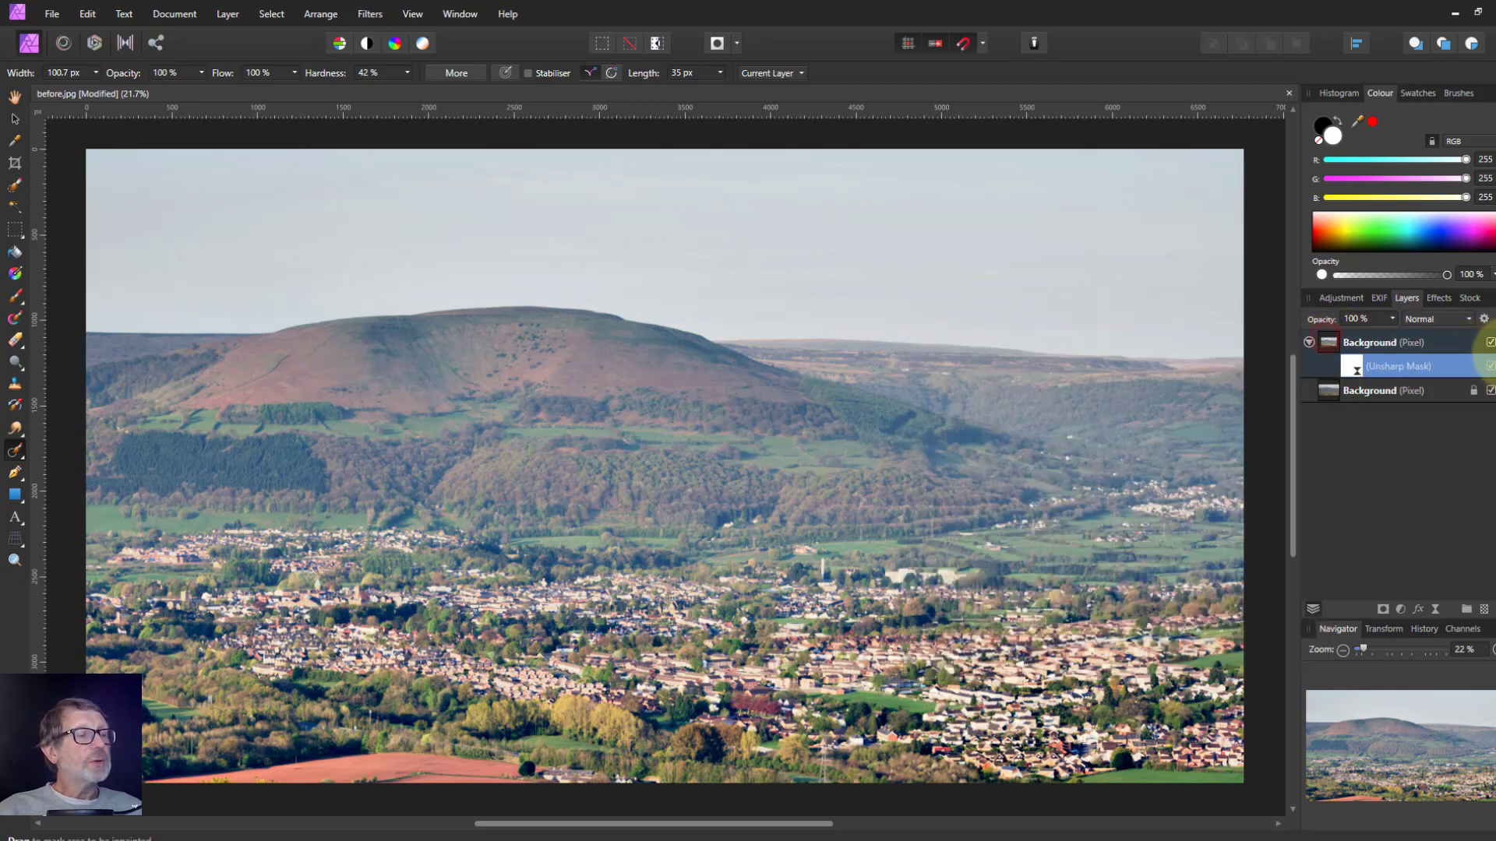
{"action": "left_click", "coordinate": [1490, 366]}
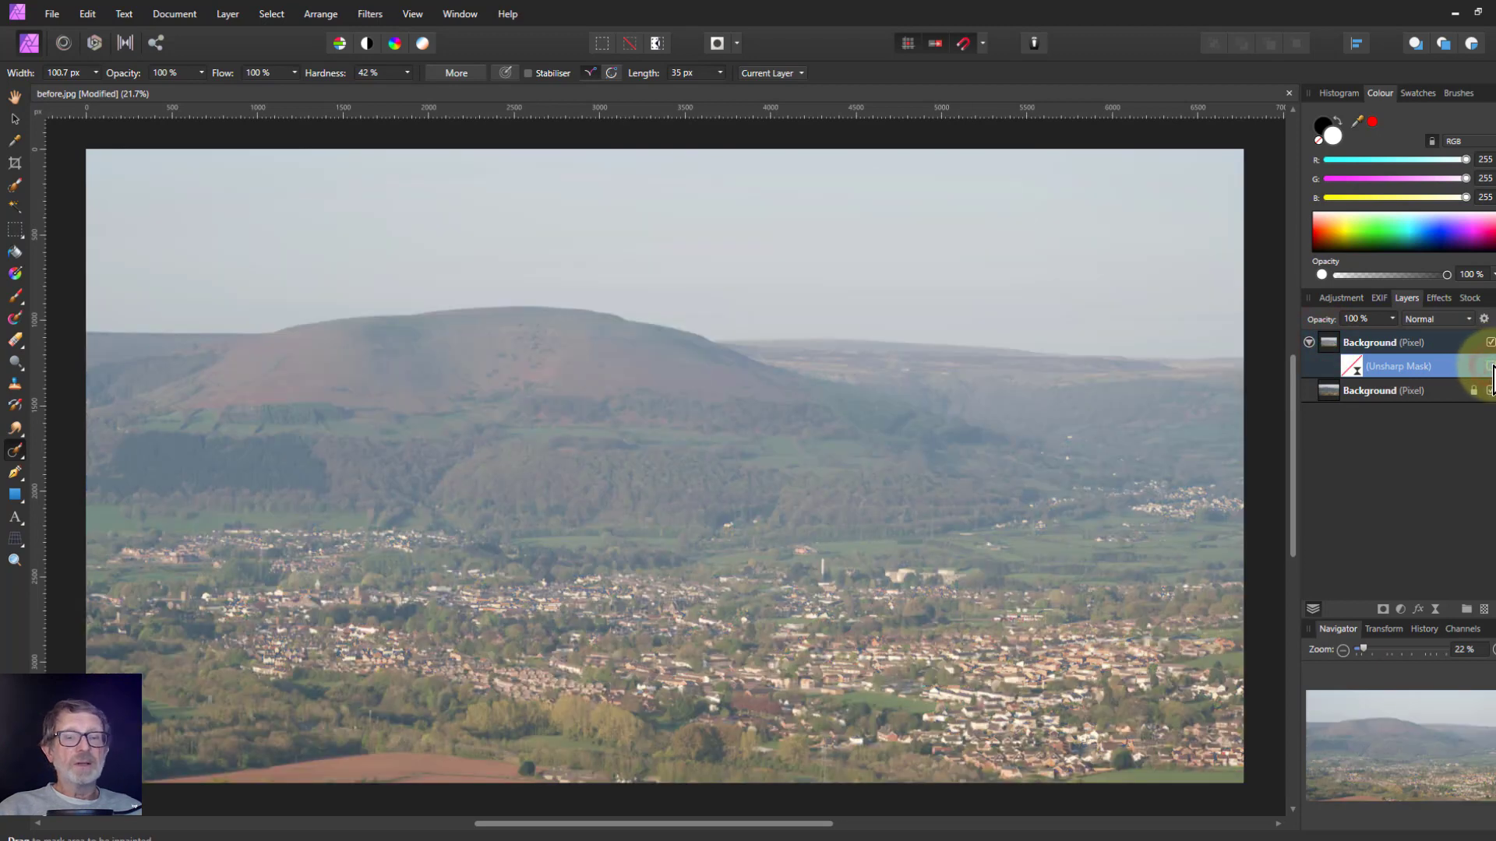
{"action": "left_click", "coordinate": [1489, 367]}
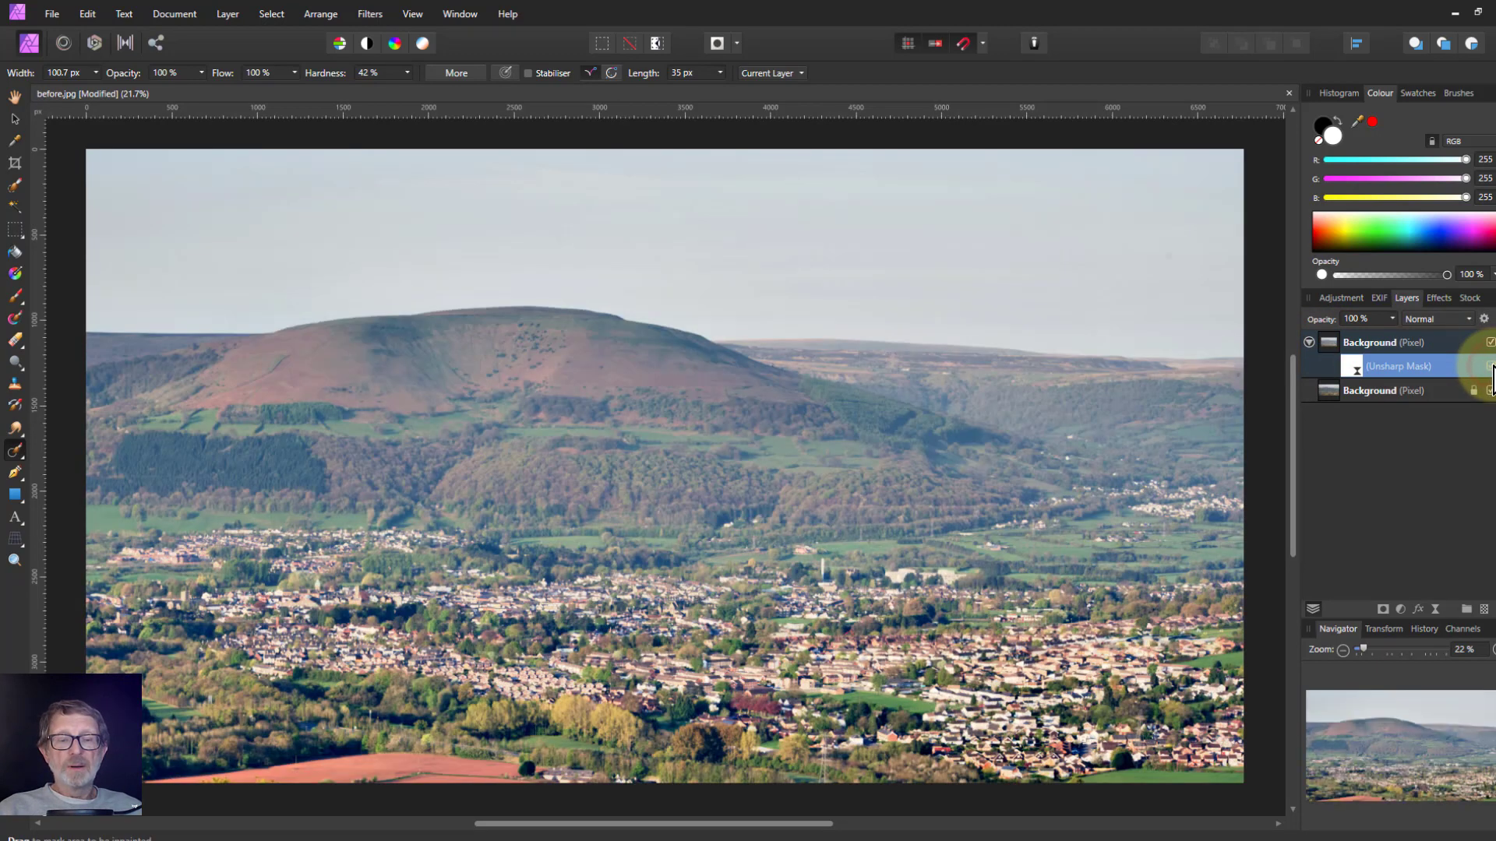